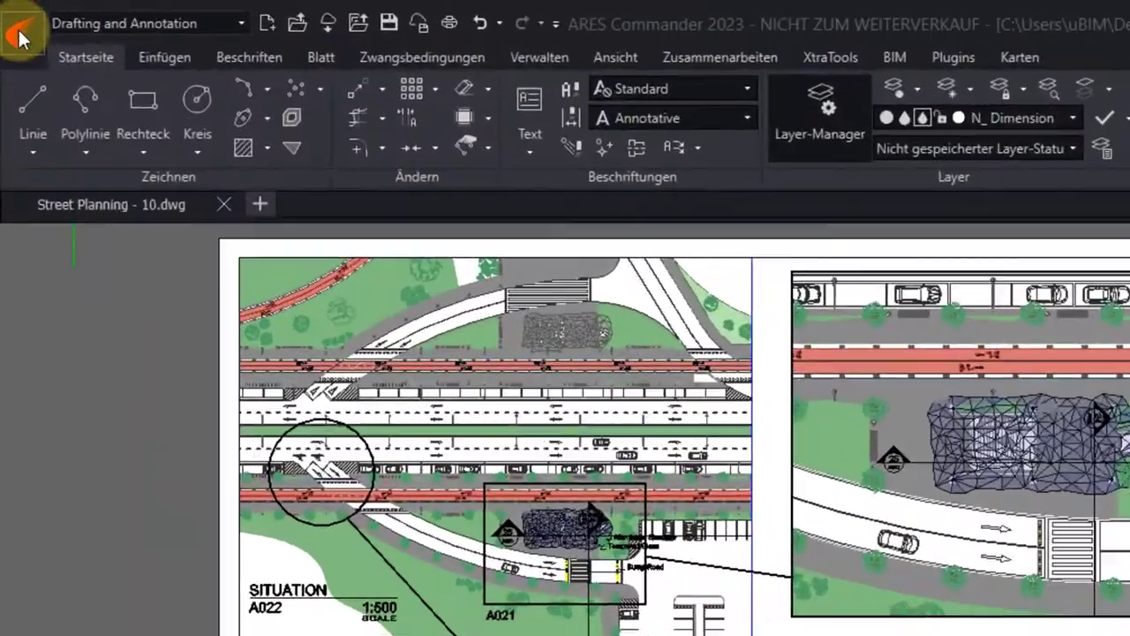
Start Pack and Go for Street Planning - 10.dwg and review its JPG, PDF and external reference files.
click(20, 37)
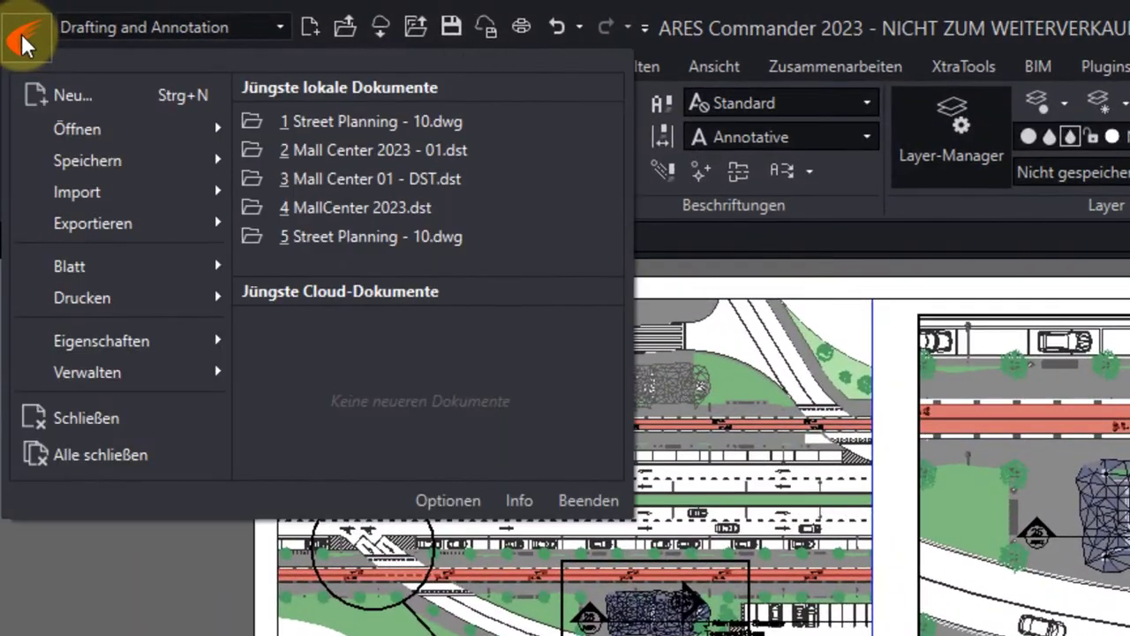
mouse_move(130, 220)
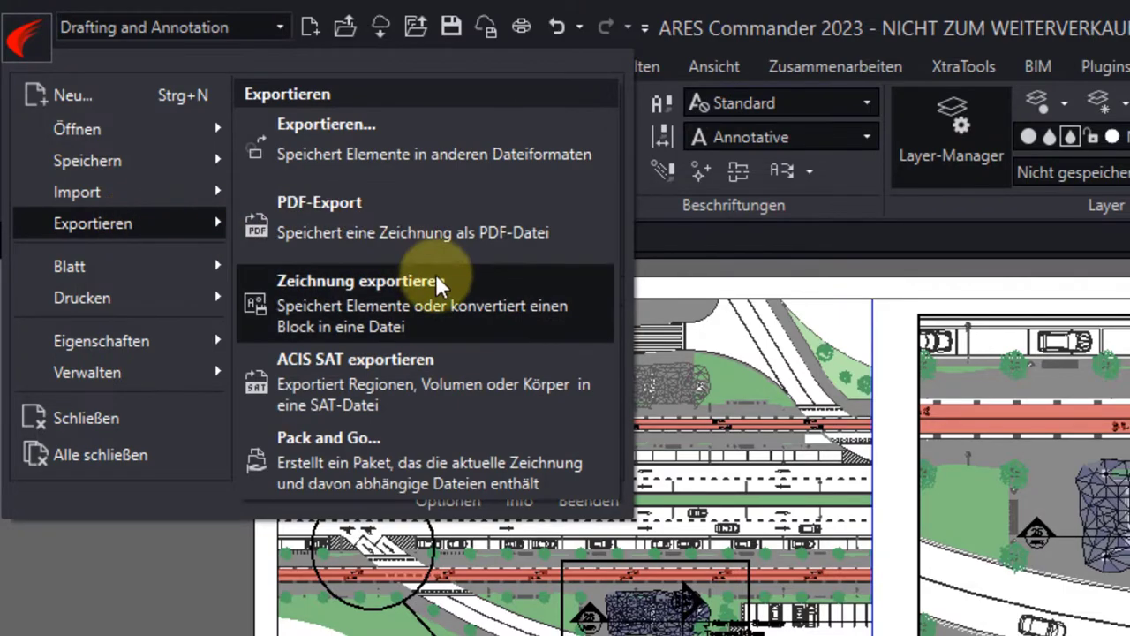
click(441, 449)
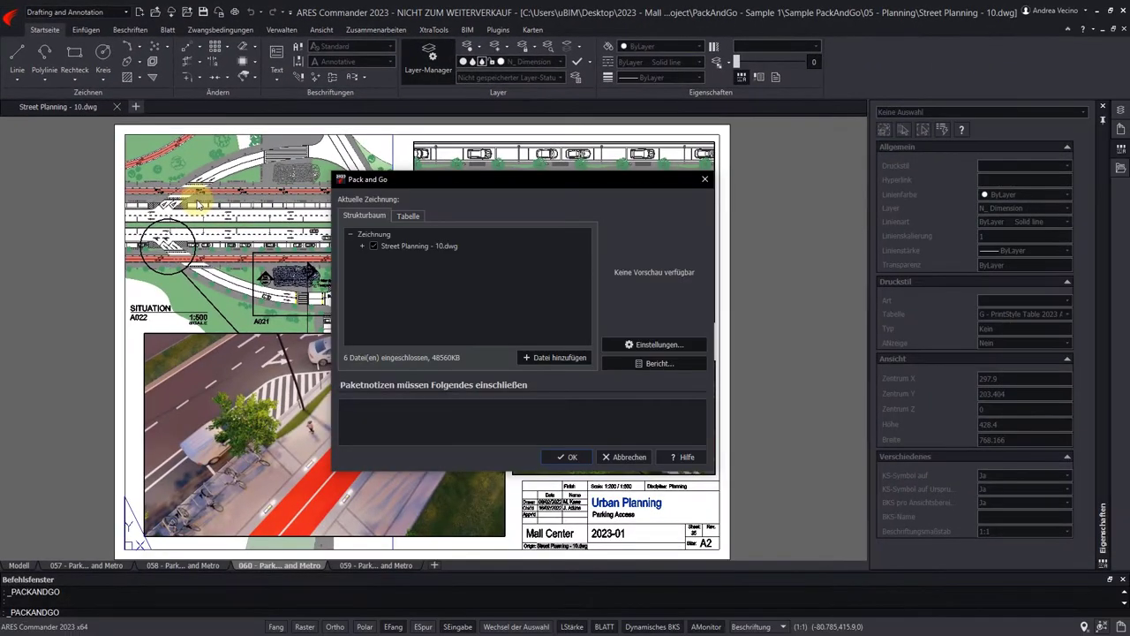
click(374, 257)
click(374, 292)
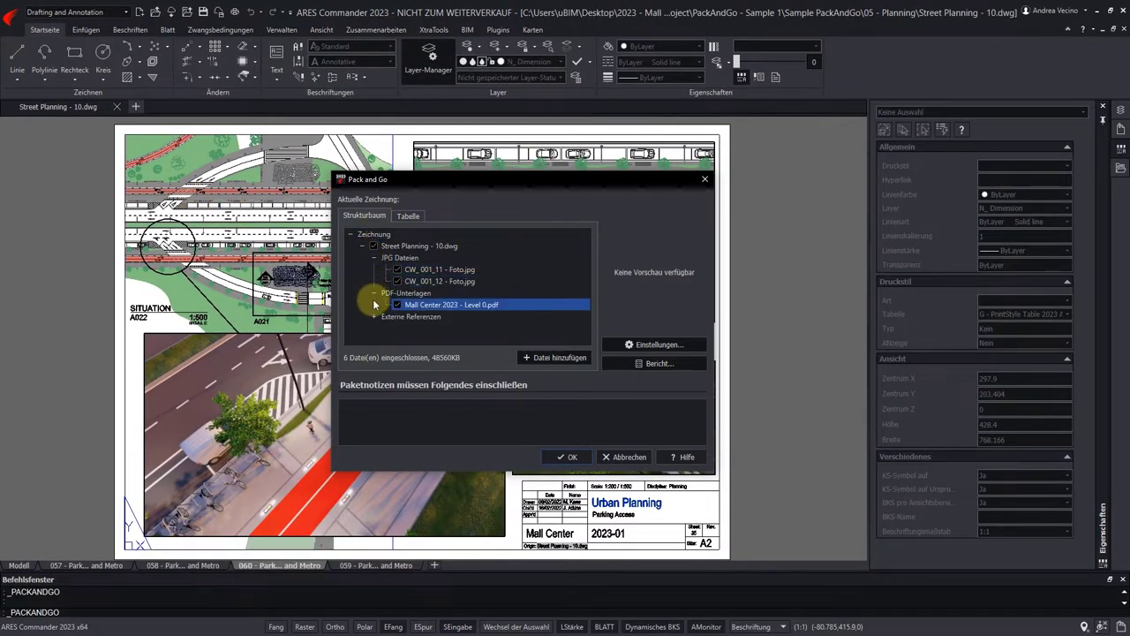
click(373, 316)
click(394, 339)
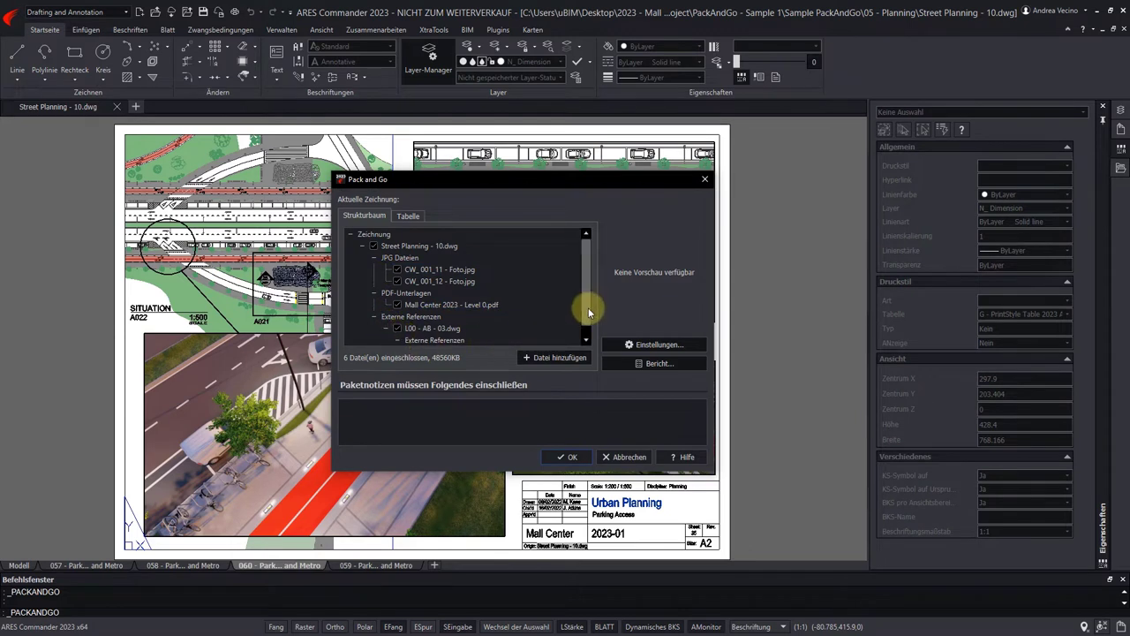
drag(588, 312, 590, 276)
Save the package as a ZIP named PackNGo-Sample1.
click(573, 457)
text(PackNGo-Sample1)
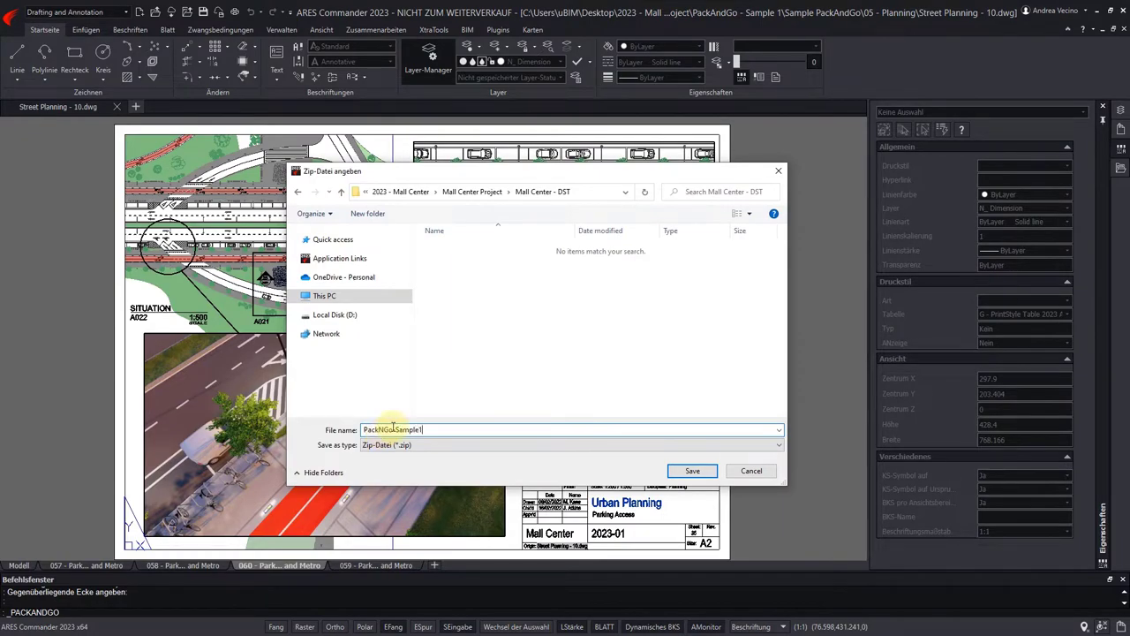
key(Tab)
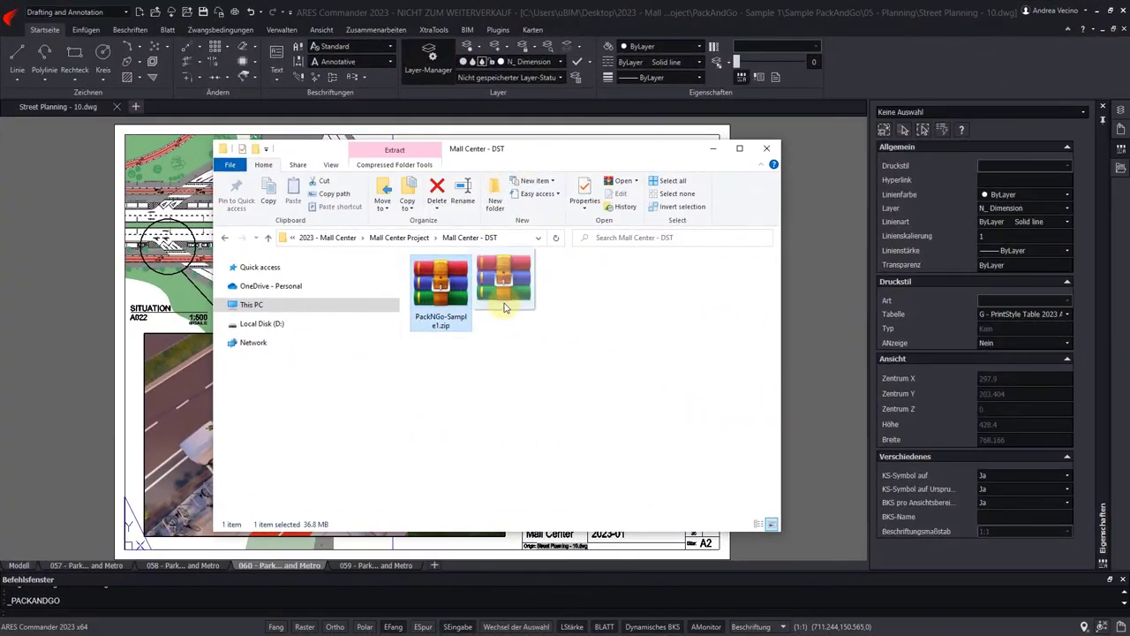
Extract the ZIP into a PackNGo-Sample1 folder and open it.
right_click(514, 307)
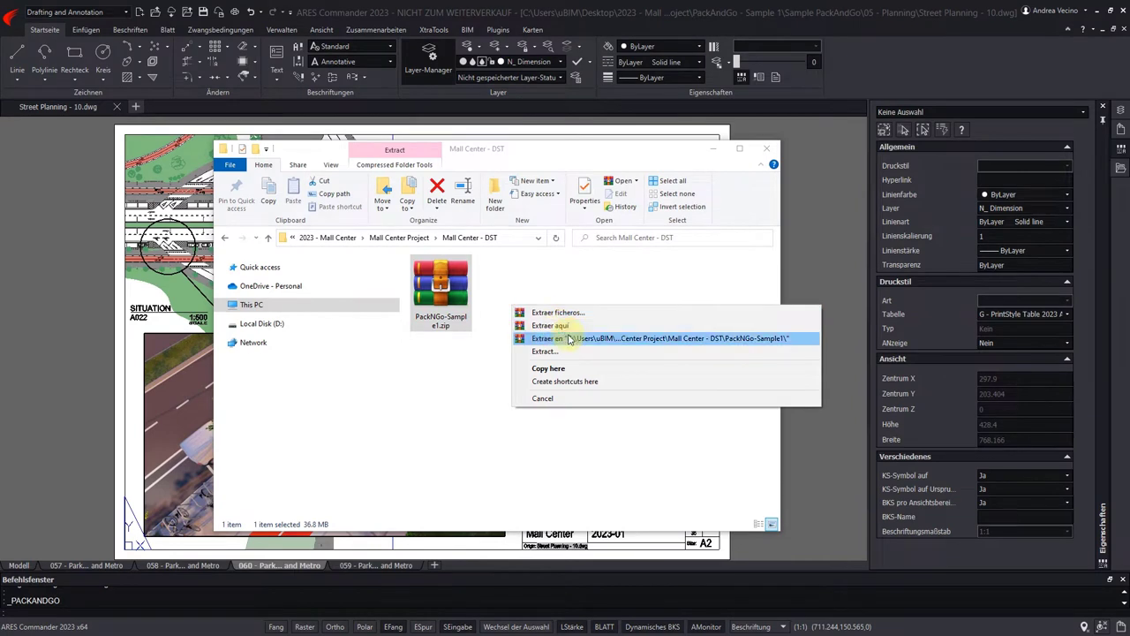
click(569, 338)
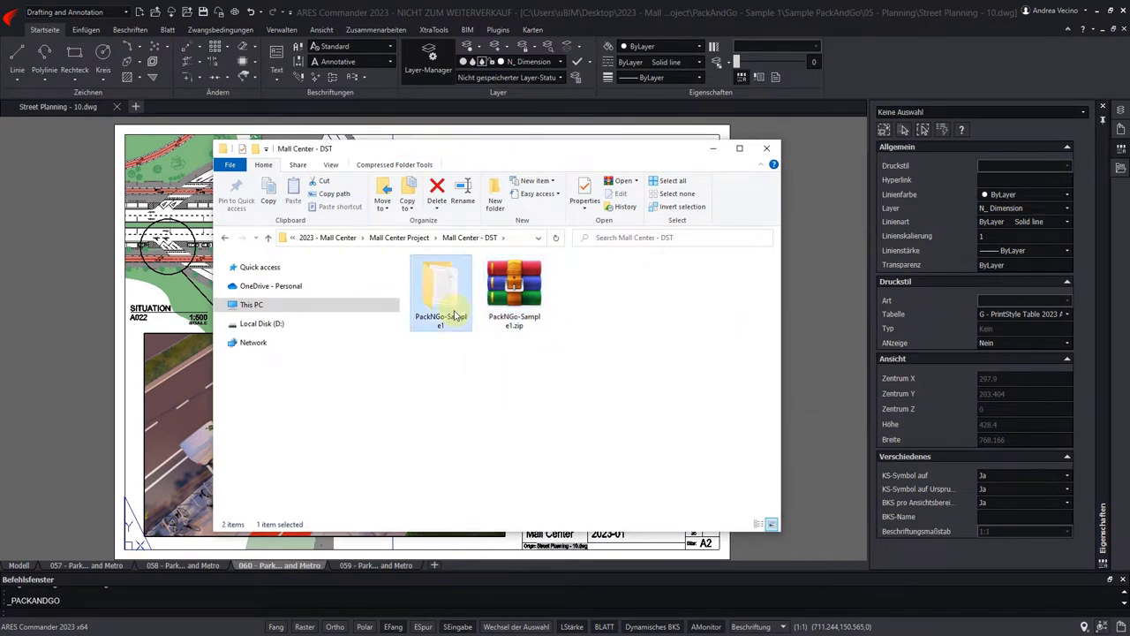
double_click(439, 296)
Check the 00 - Sheet, 01 - Level, 05 - Planning, 13 - PDF and CycleWay subfolders, then close Explorer.
double_click(446, 276)
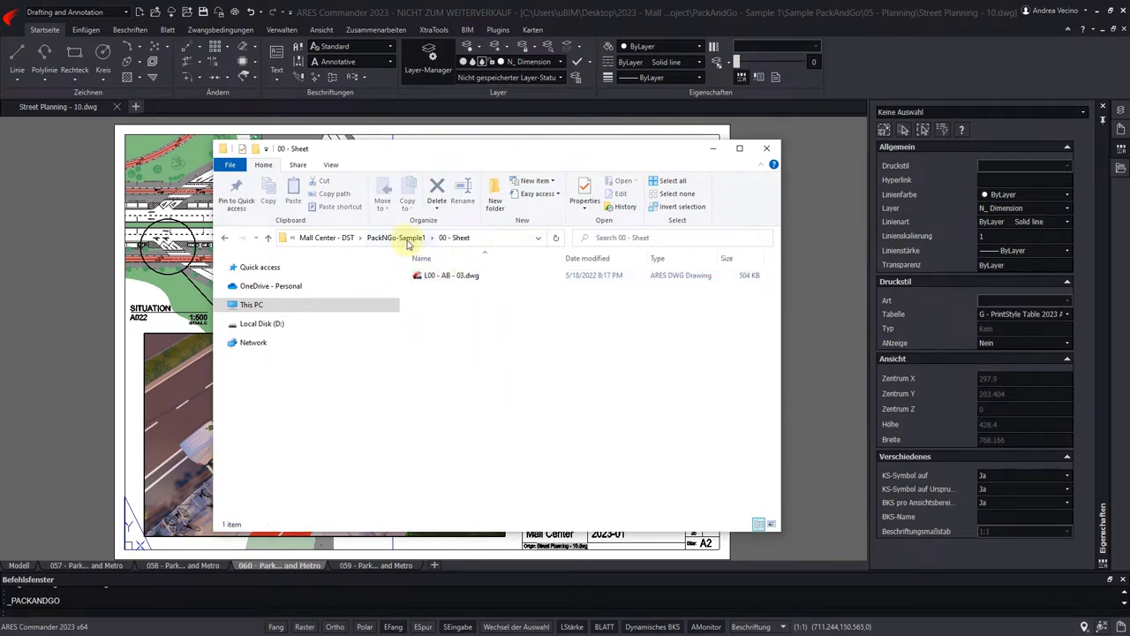
click(399, 237)
double_click(429, 290)
click(399, 238)
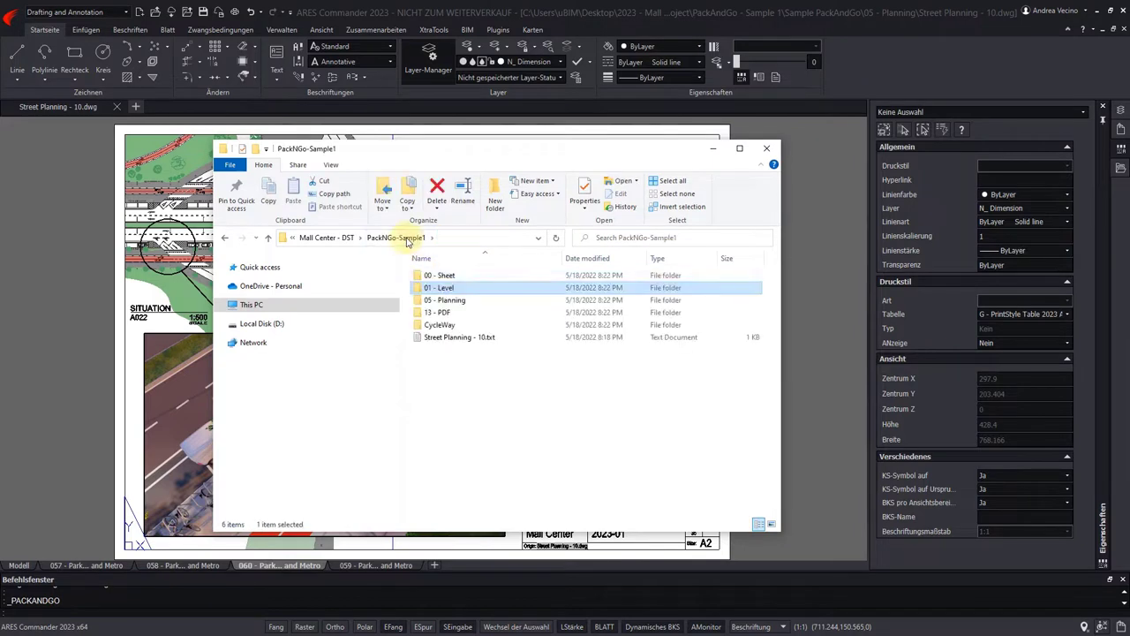
double_click(441, 303)
click(409, 240)
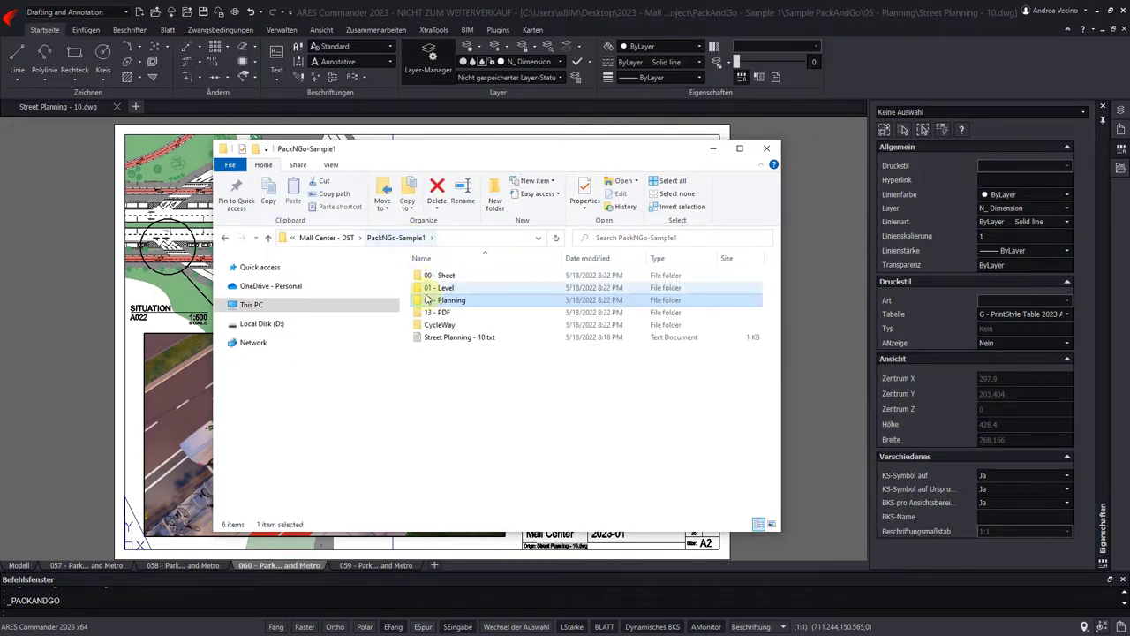
double_click(442, 316)
click(409, 239)
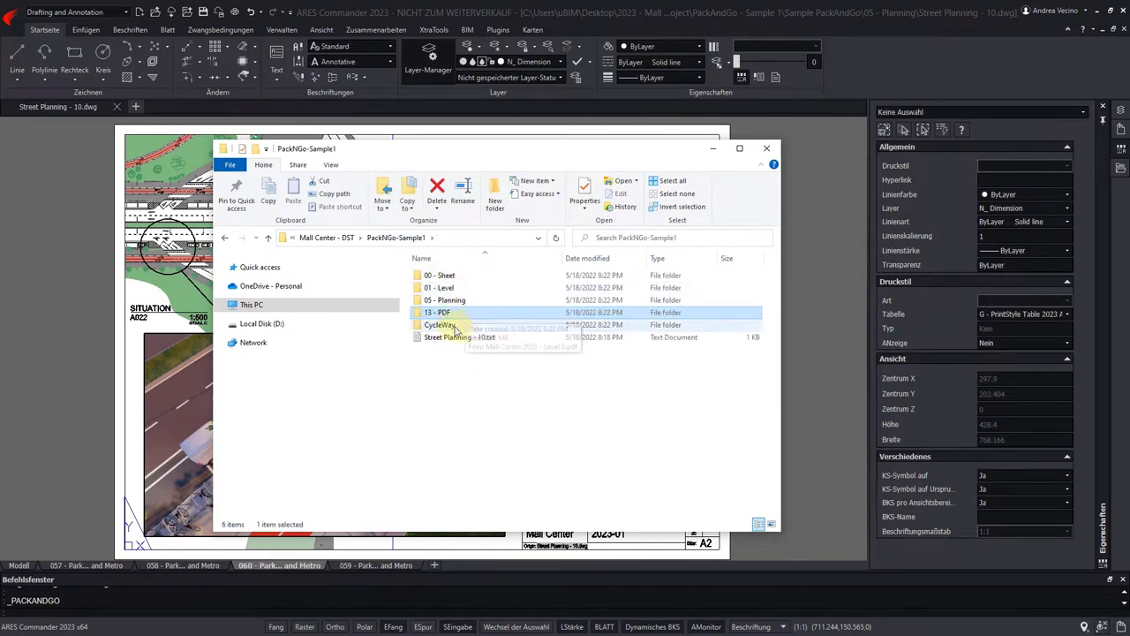
double_click(437, 329)
click(766, 149)
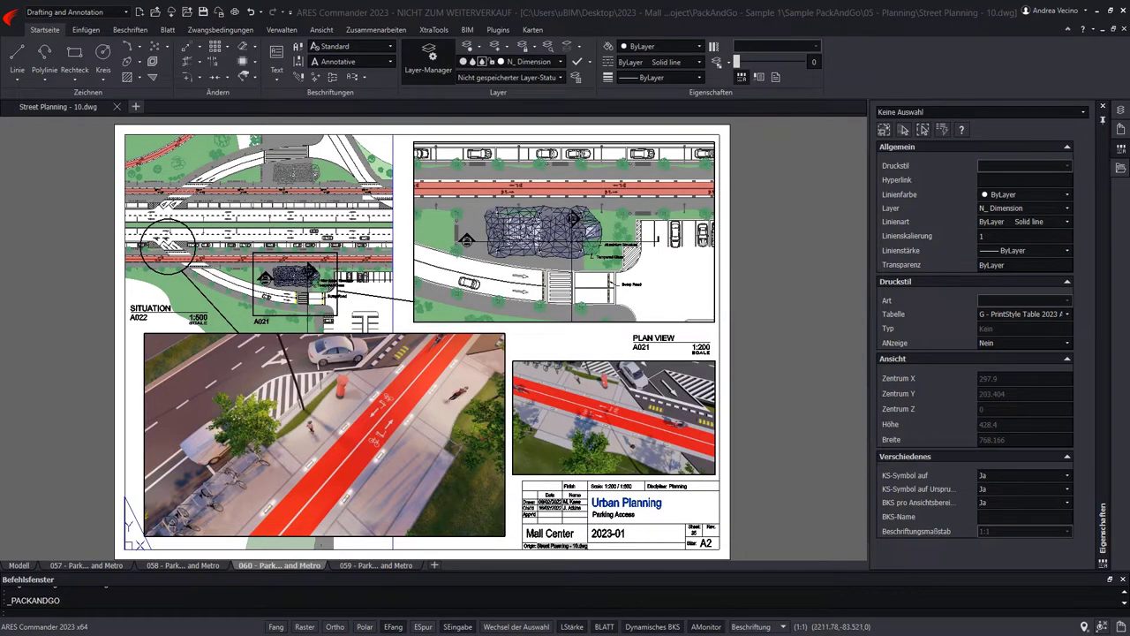
Show the Sheet Set Manager panel and open the MallCenter 2023.dst sheet set.
right_click(918, 56)
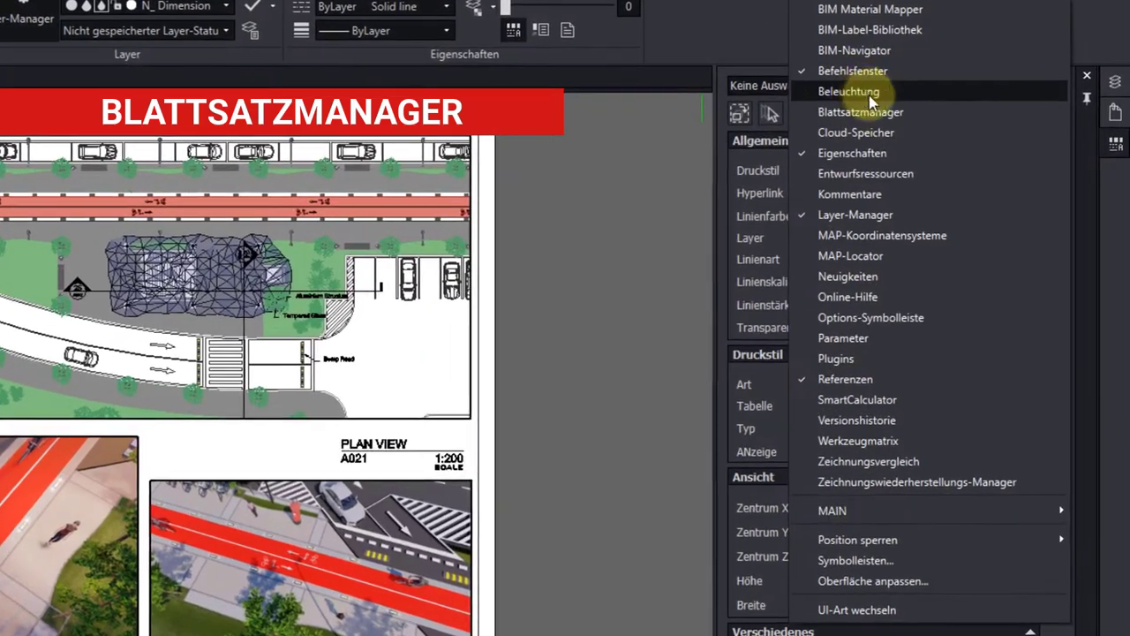
click(883, 113)
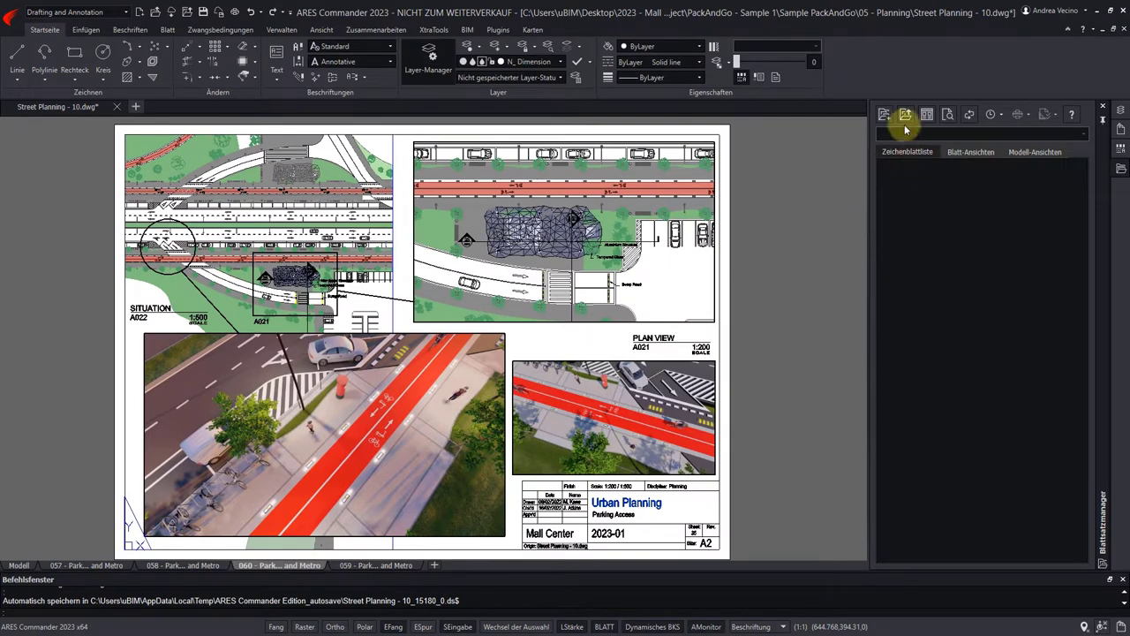
click(905, 114)
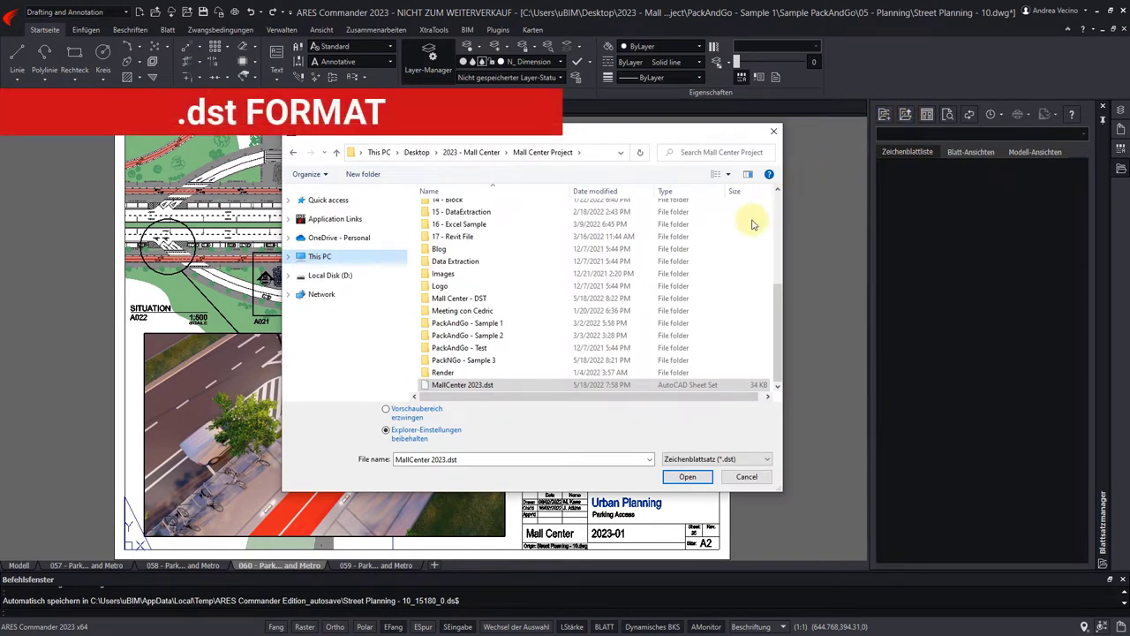
click(526, 385)
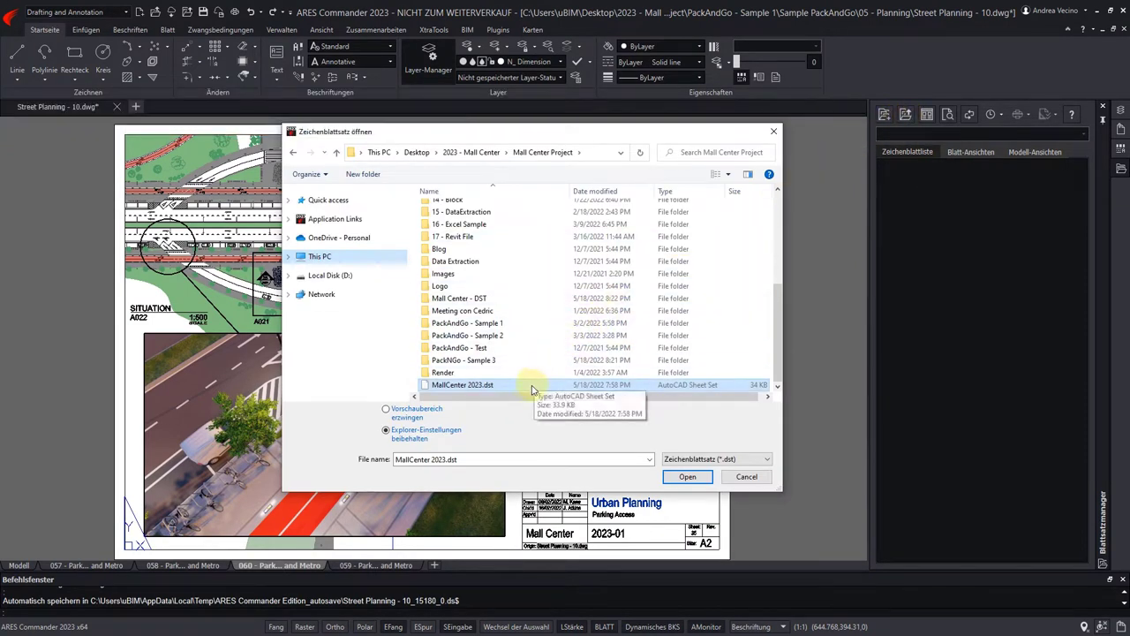
click(686, 477)
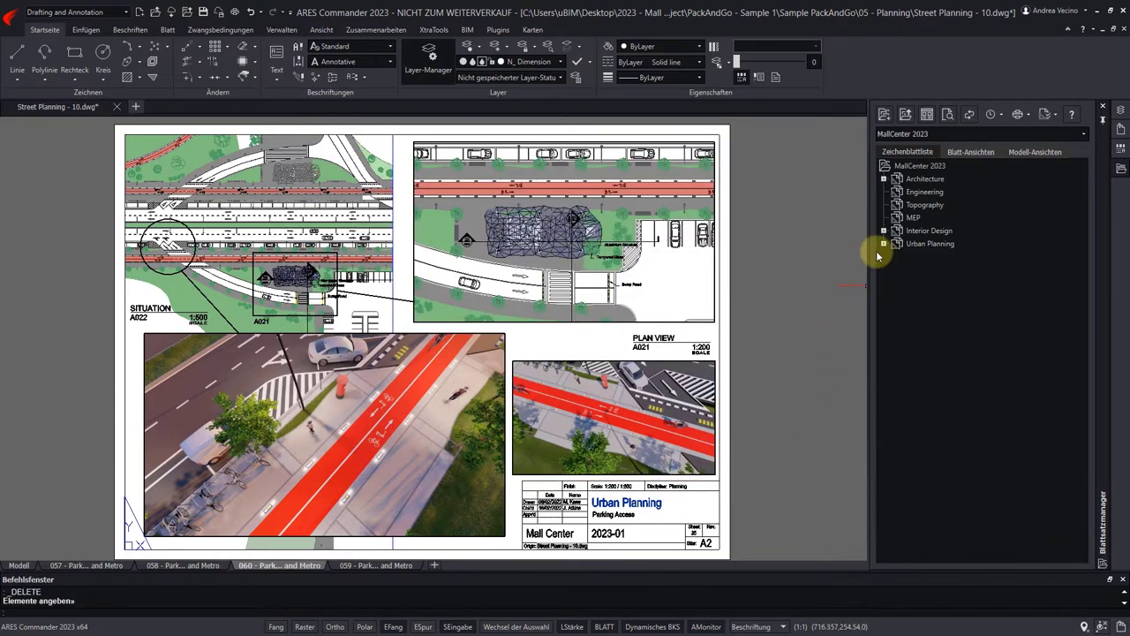
Expand the Urban Planning, Interior Design and Architecture subsets.
click(884, 244)
click(884, 231)
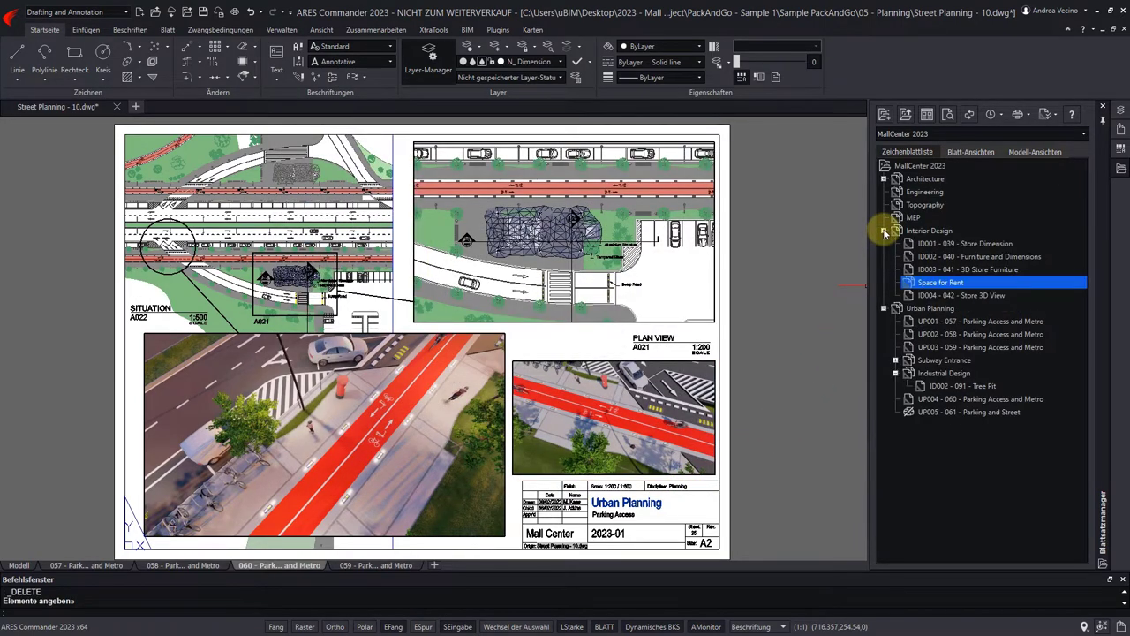
click(884, 179)
click(916, 166)
right_click(916, 166)
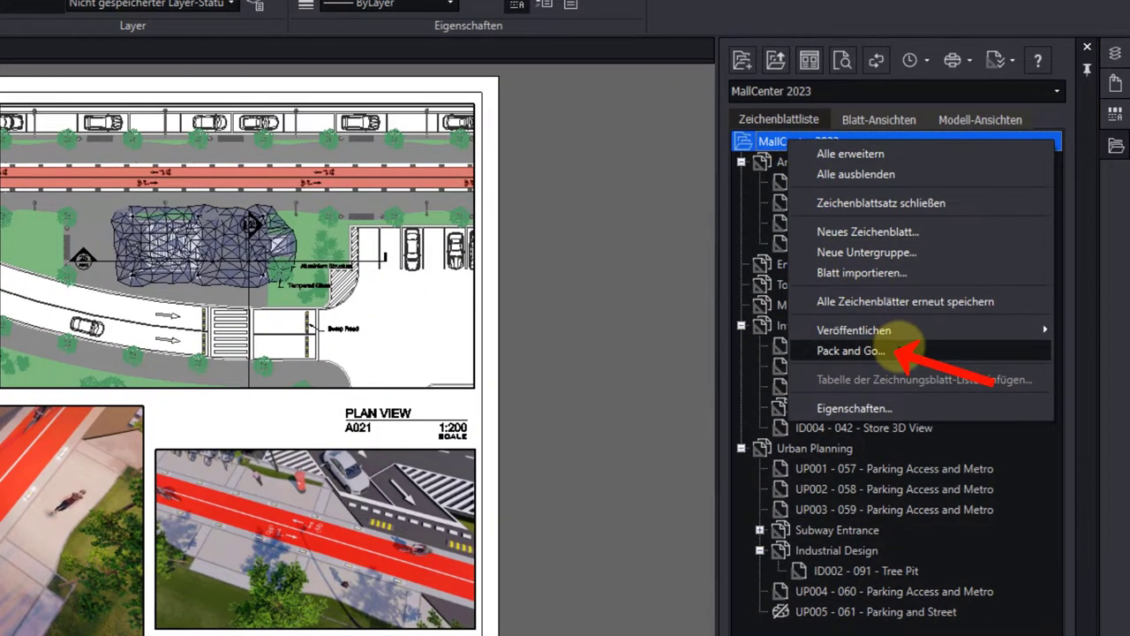
click(901, 350)
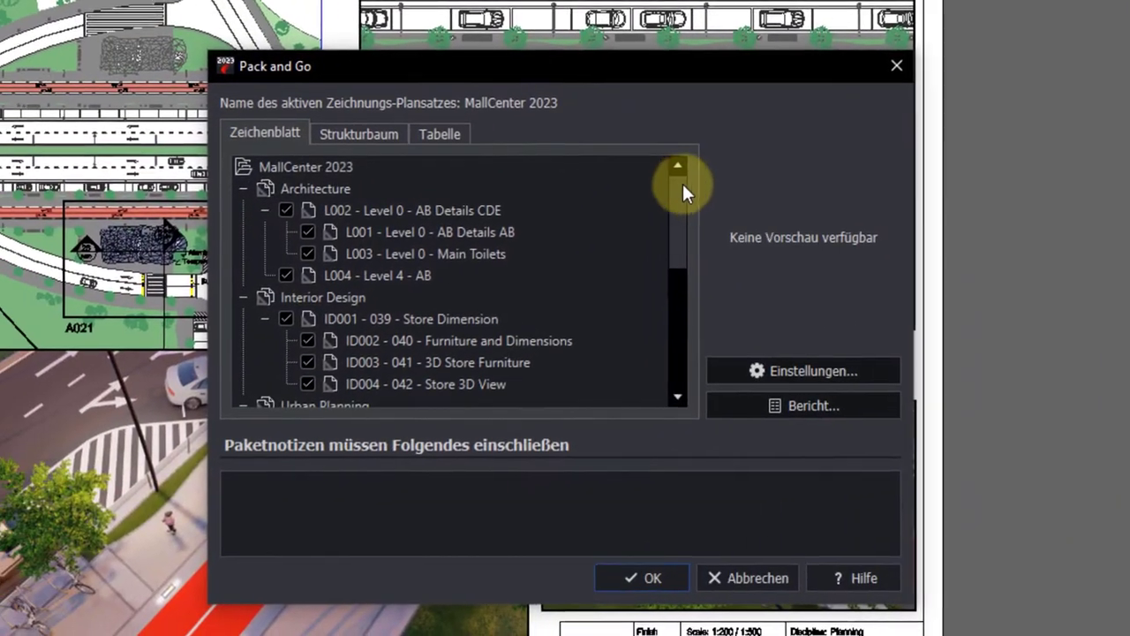
mouse_move(680, 182)
mouse_down()
mouse_move(679, 323)
mouse_move(678, 179)
mouse_up()
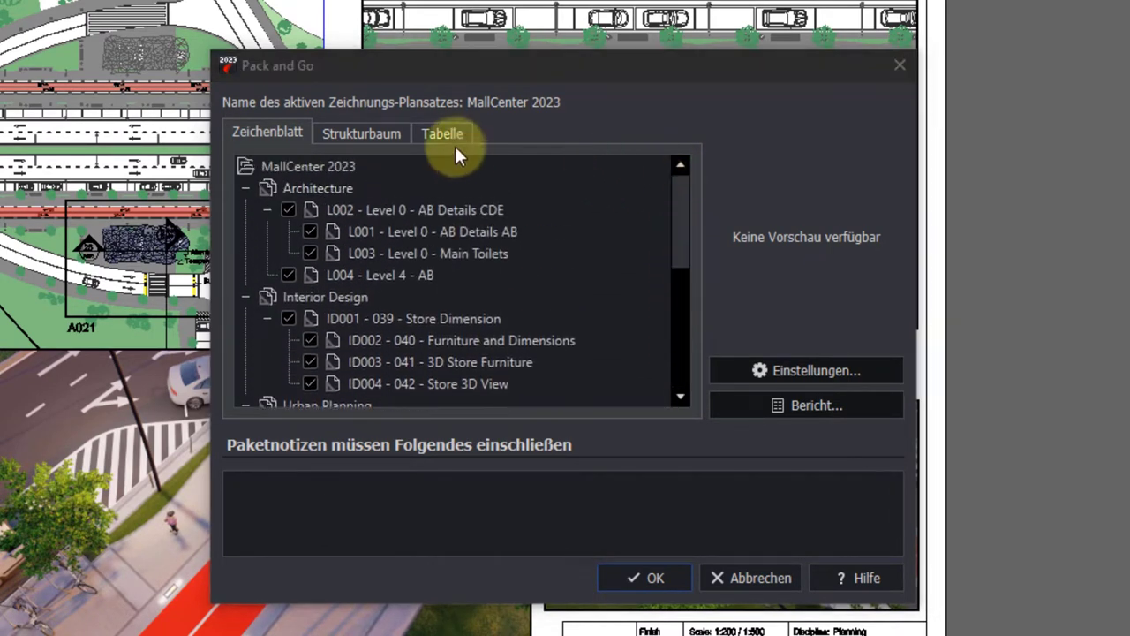
click(371, 130)
click(267, 189)
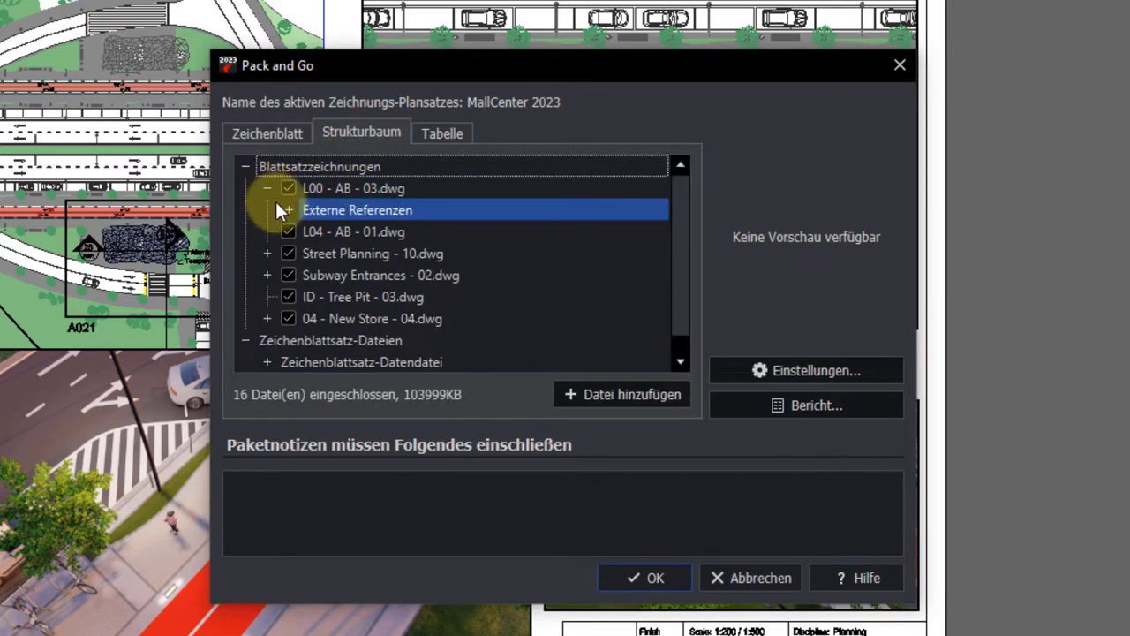
click(288, 209)
click(310, 231)
click(330, 253)
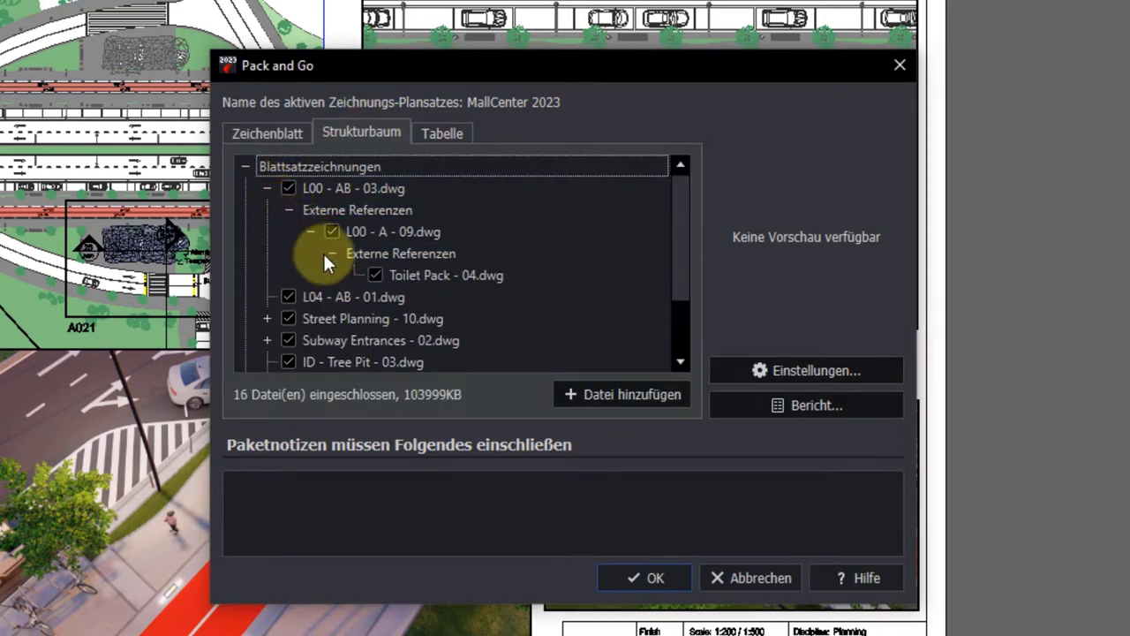
click(268, 319)
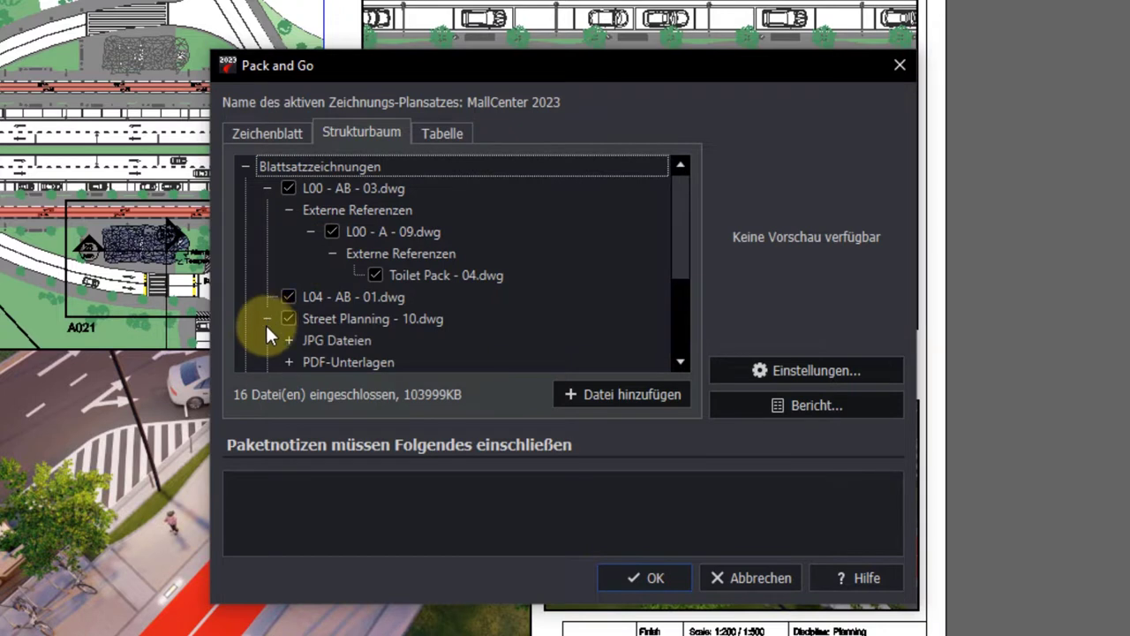
click(289, 340)
scroll(416, 327, down, 2)
click(473, 253)
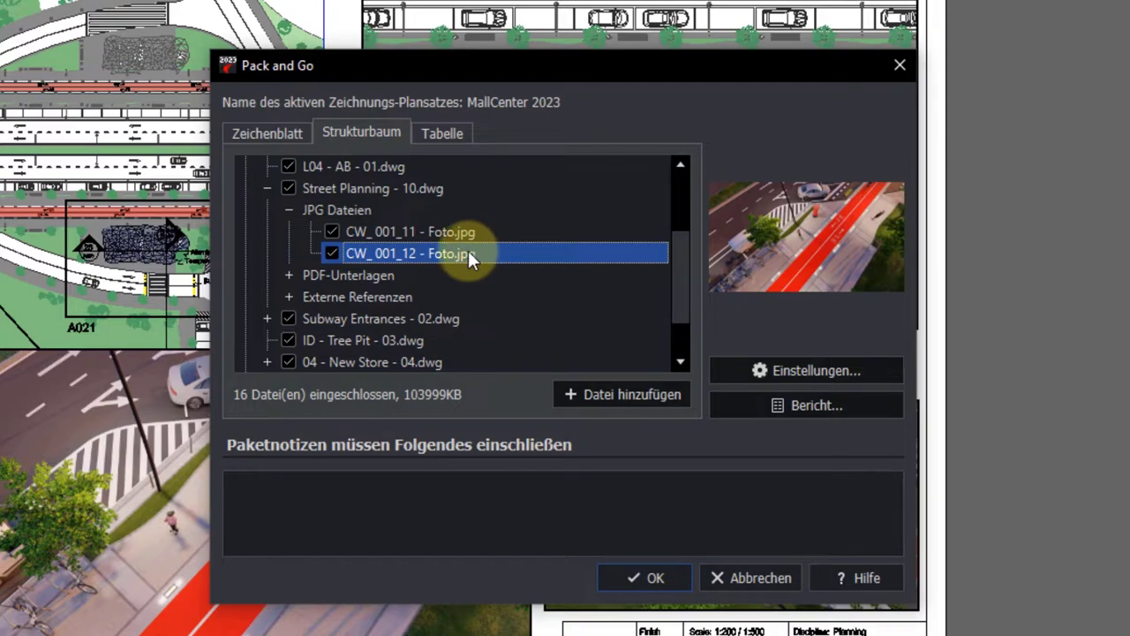
click(738, 576)
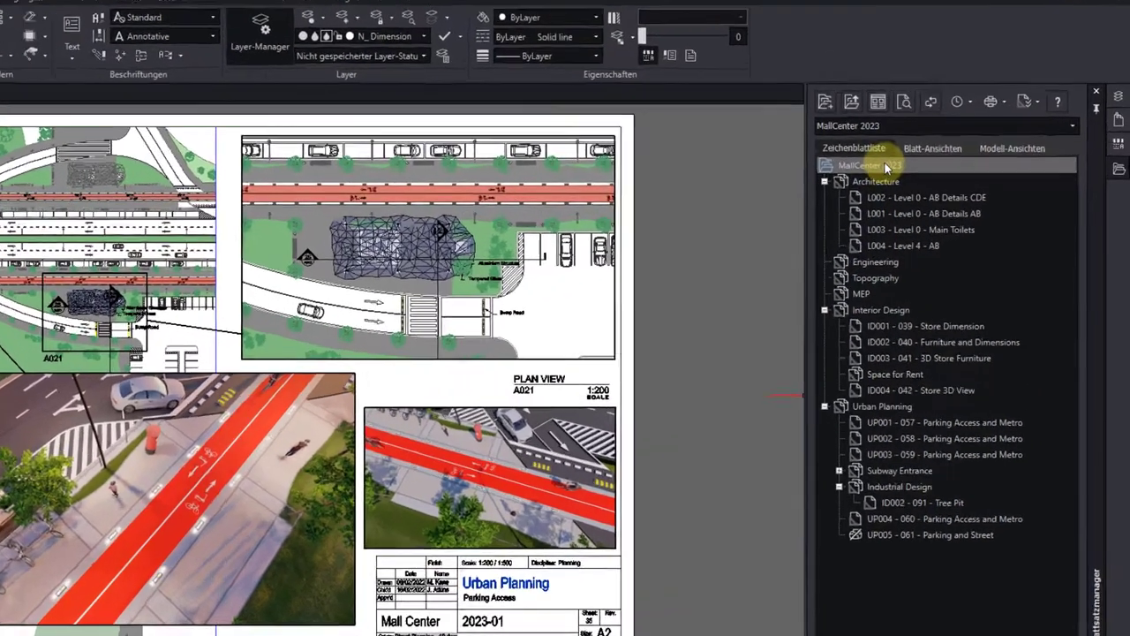
Import the sheet from AA - Elevations and Sections - 01.dwg and drag it into Architecture.
right_click(932, 165)
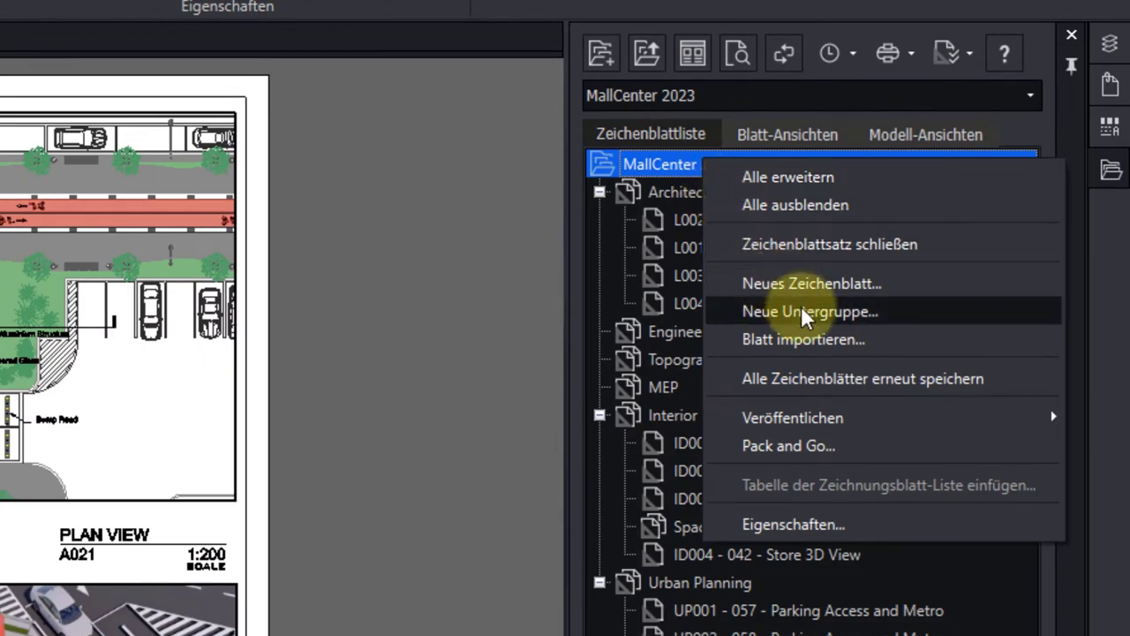
click(821, 338)
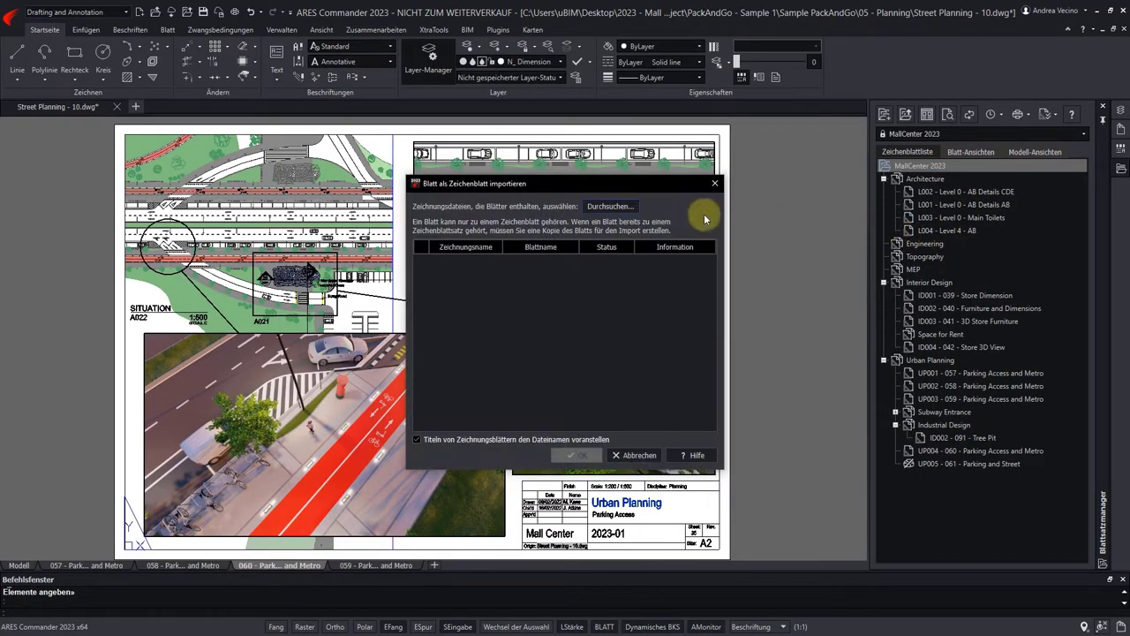
click(609, 205)
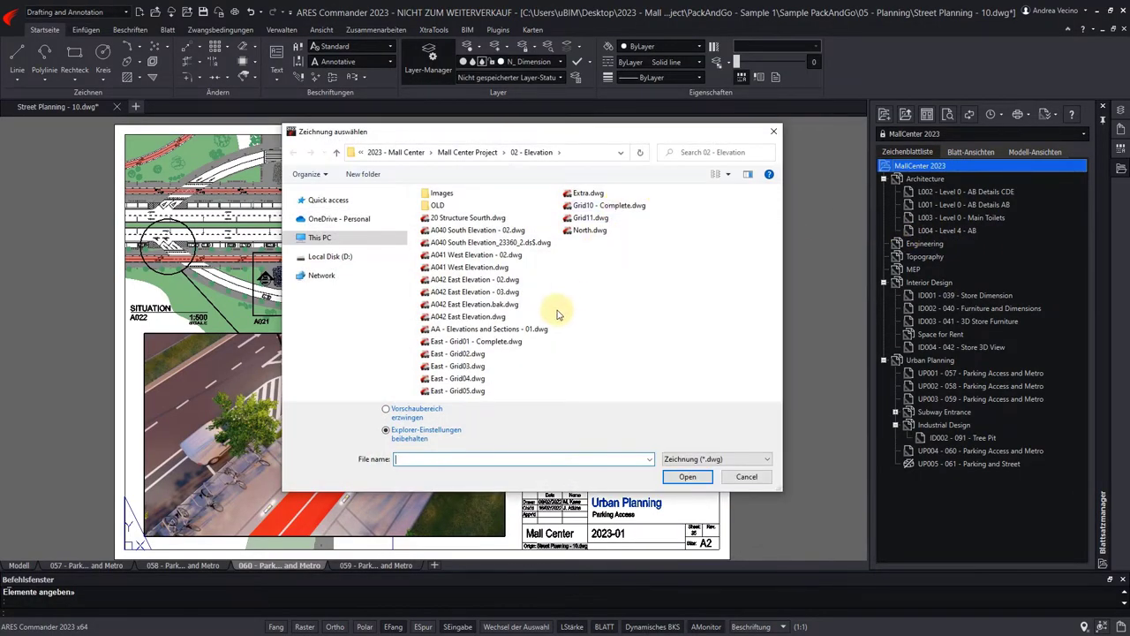
click(541, 328)
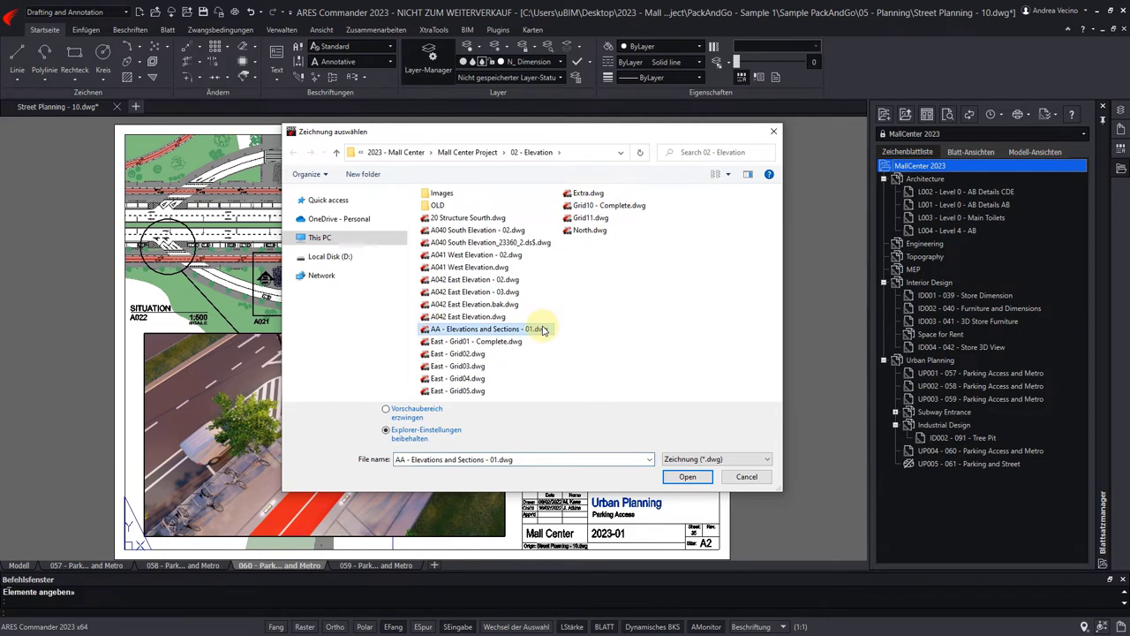
click(687, 476)
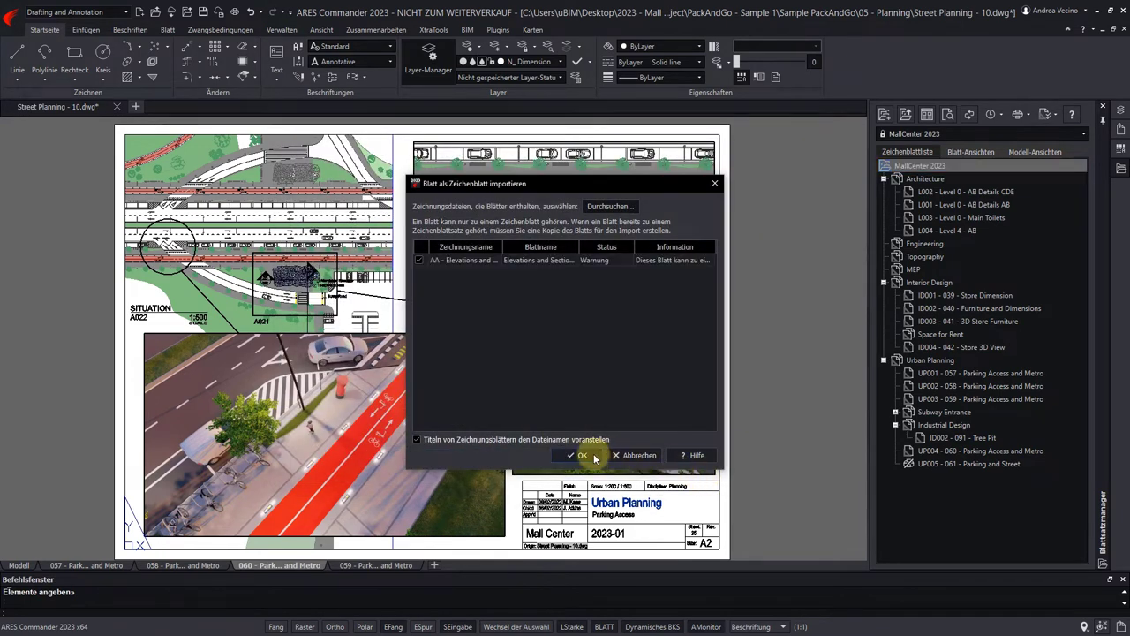
click(579, 455)
drag(927, 477, 971, 191)
Renumber the imported sheet E000 and retitle it 'Elevations and Sections'.
right_click(971, 192)
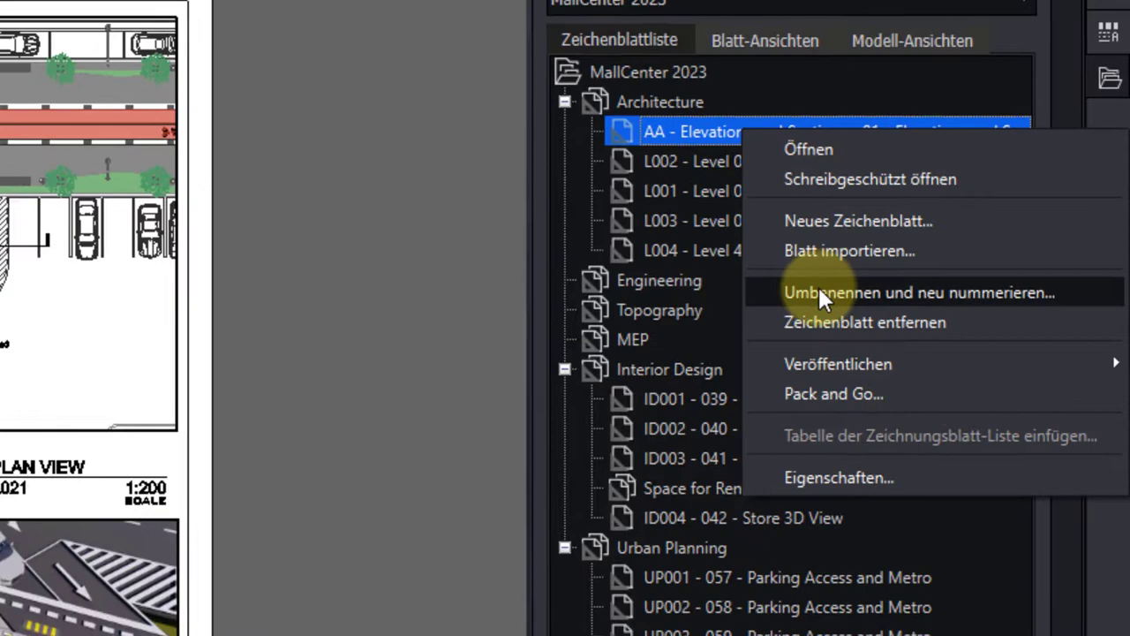
click(817, 293)
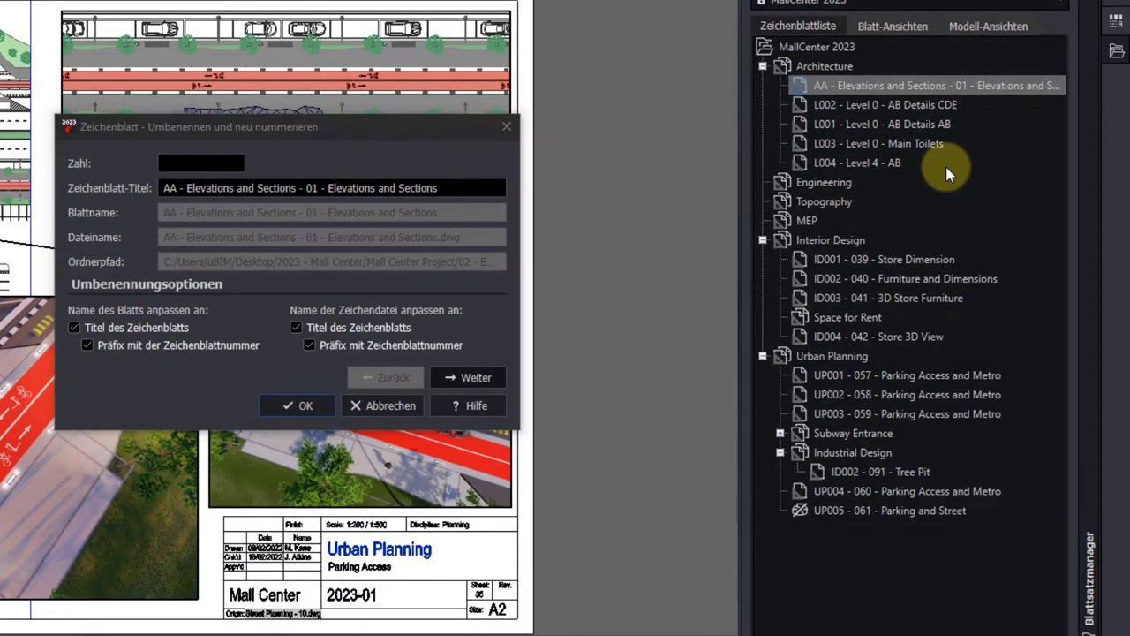
click(440, 148)
text(E000)
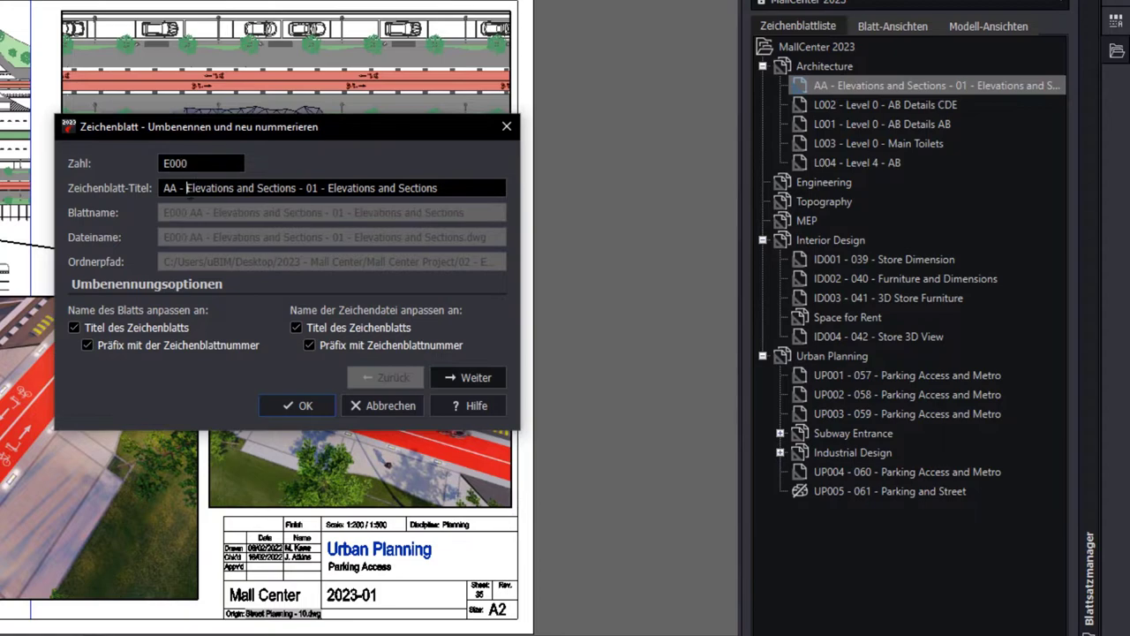
key(BackSpace)
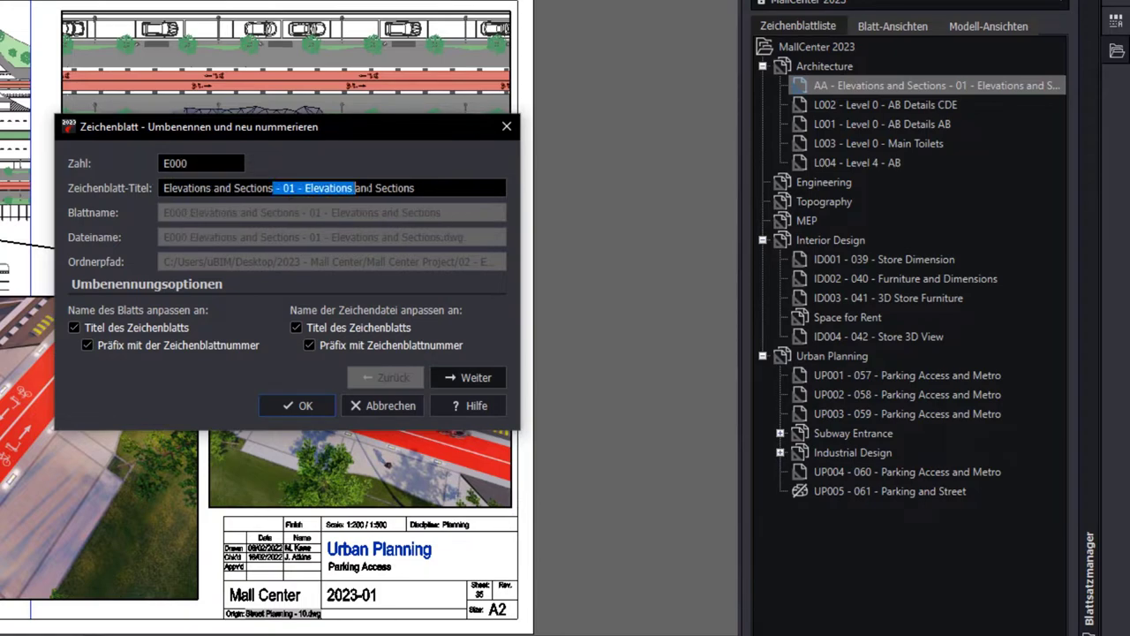
key(shift+End)
key(BackSpace)
click(318, 406)
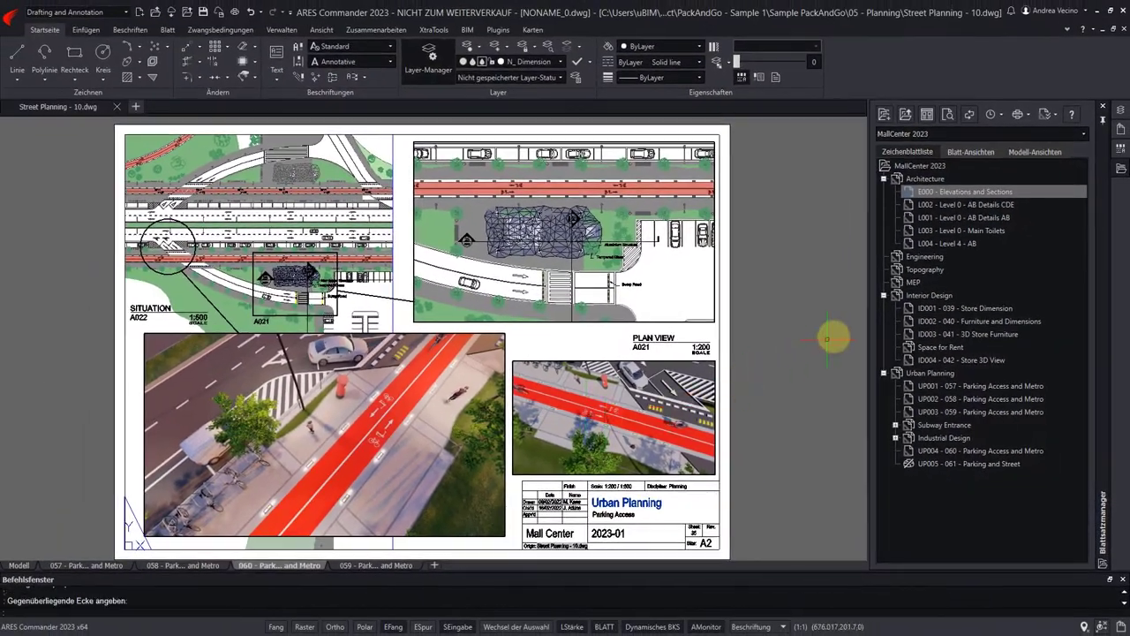
click(922, 295)
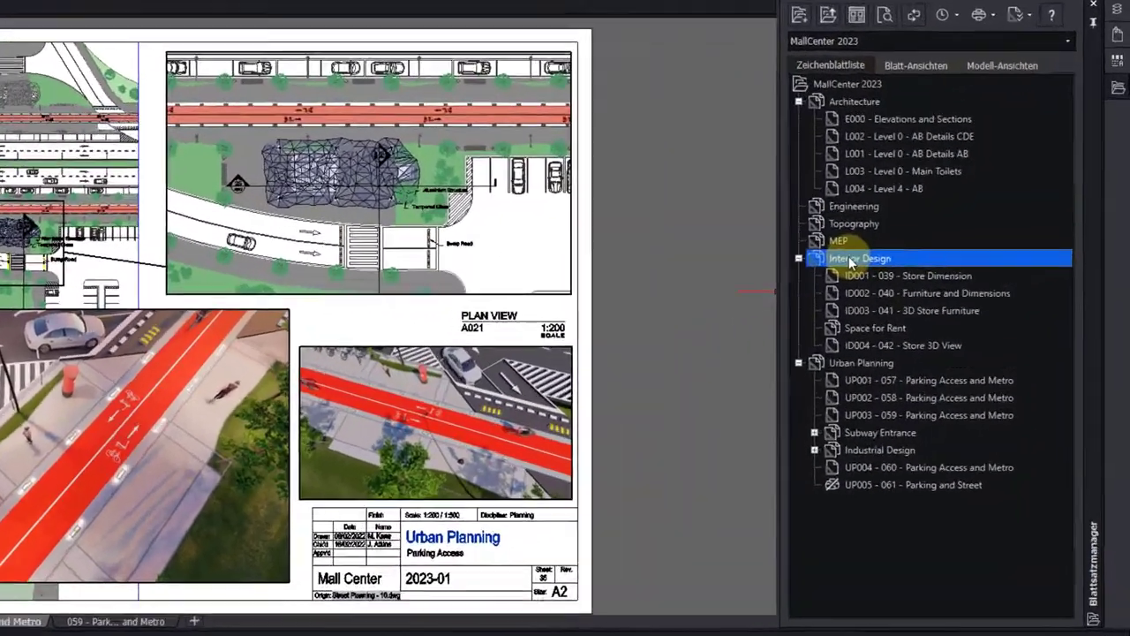
right_click(923, 295)
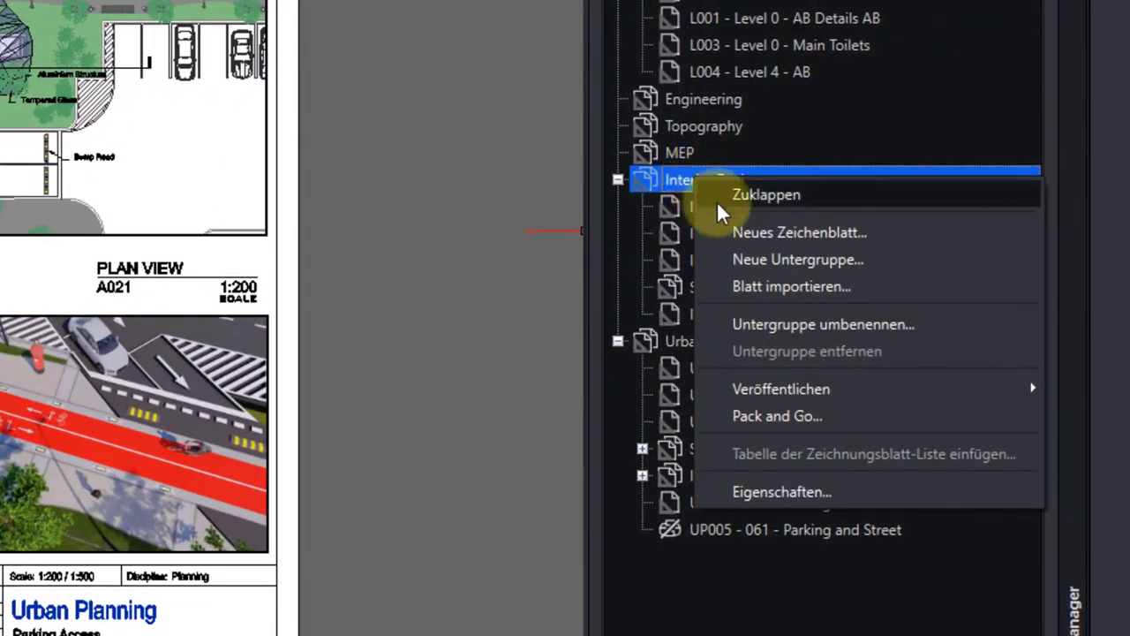
Create a Store Design subgroup under Interior Design and move sheet ID001 into it.
click(749, 256)
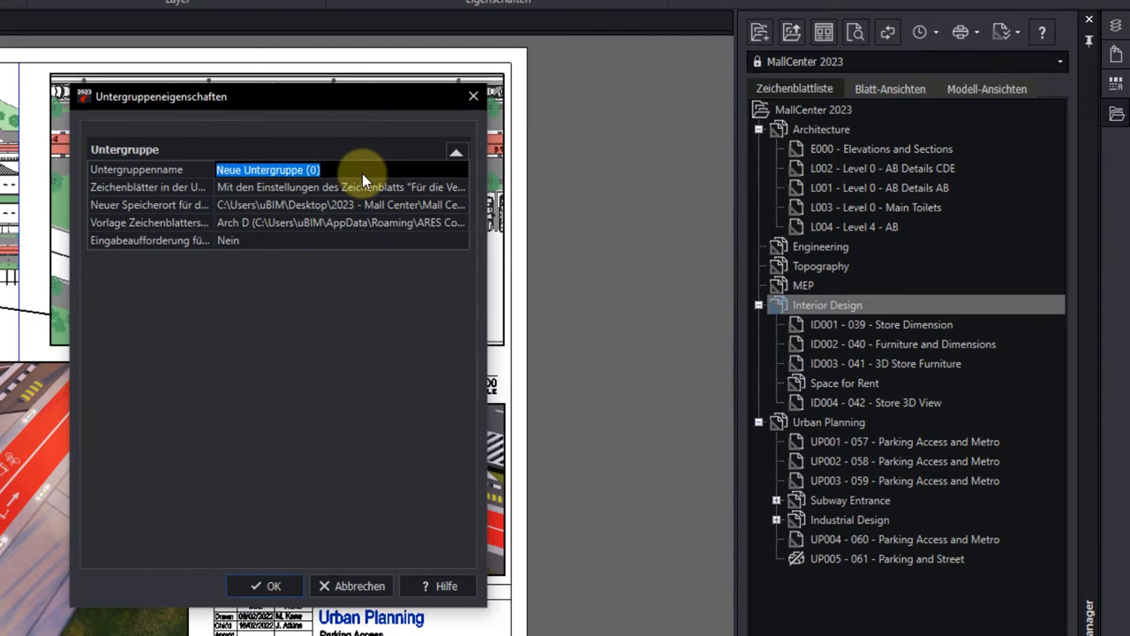
text(Store Design)
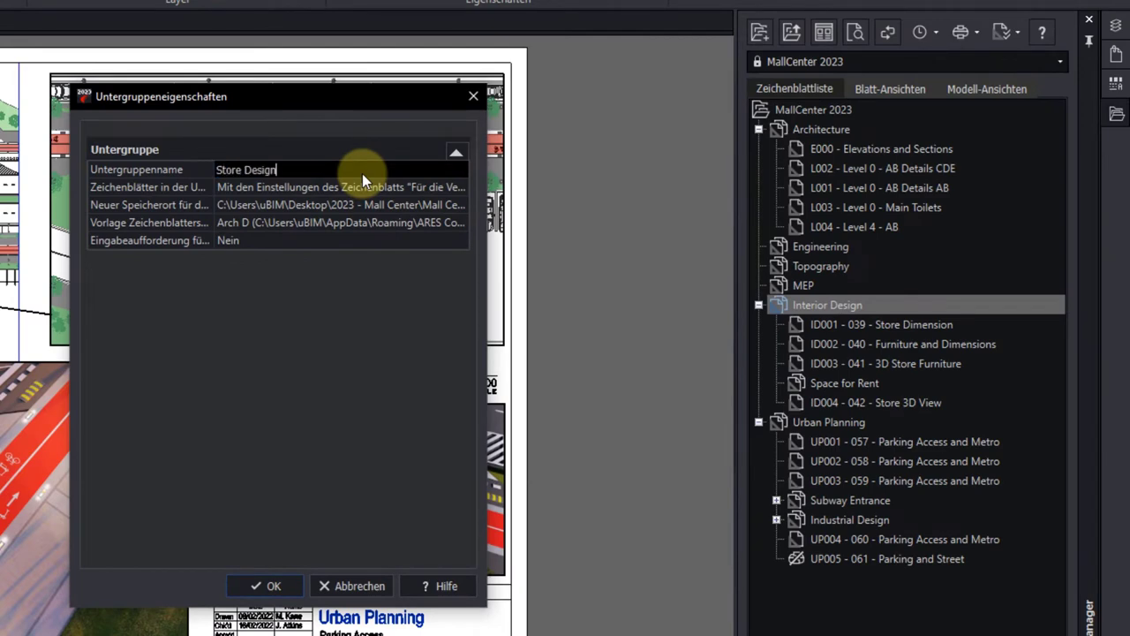
click(269, 585)
click(839, 327)
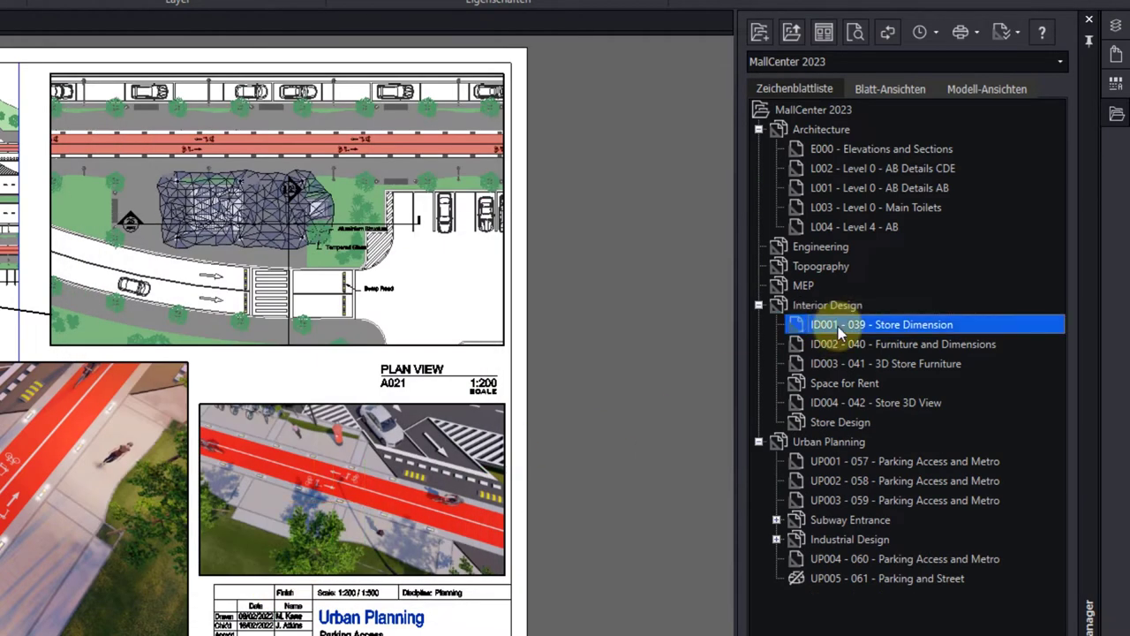
drag(839, 331, 843, 419)
Move ID002 and ID003 into Space for Rent, then expand the subgroups to verify the sheets.
click(839, 325)
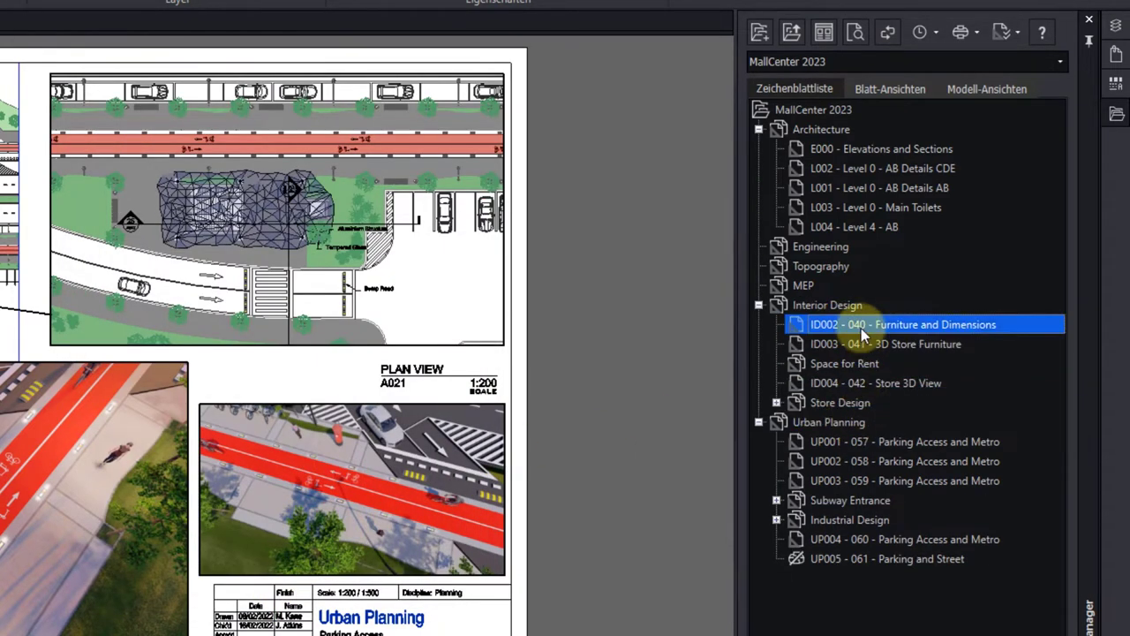
shift+click(843, 345)
drag(843, 344, 909, 324)
click(776, 325)
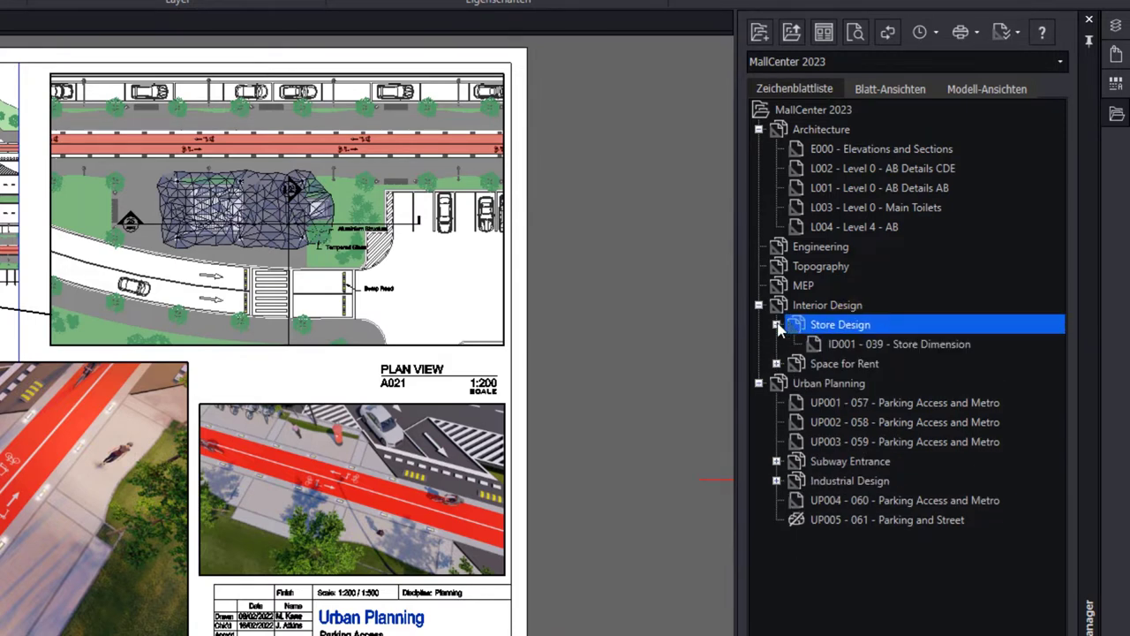
click(776, 364)
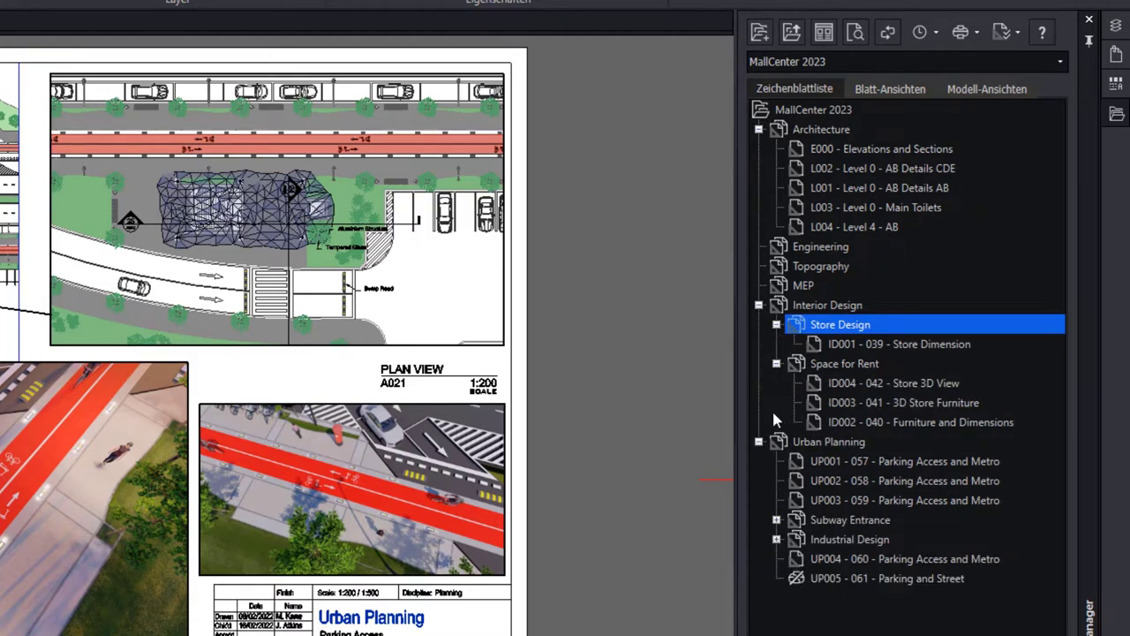
click(776, 519)
click(777, 539)
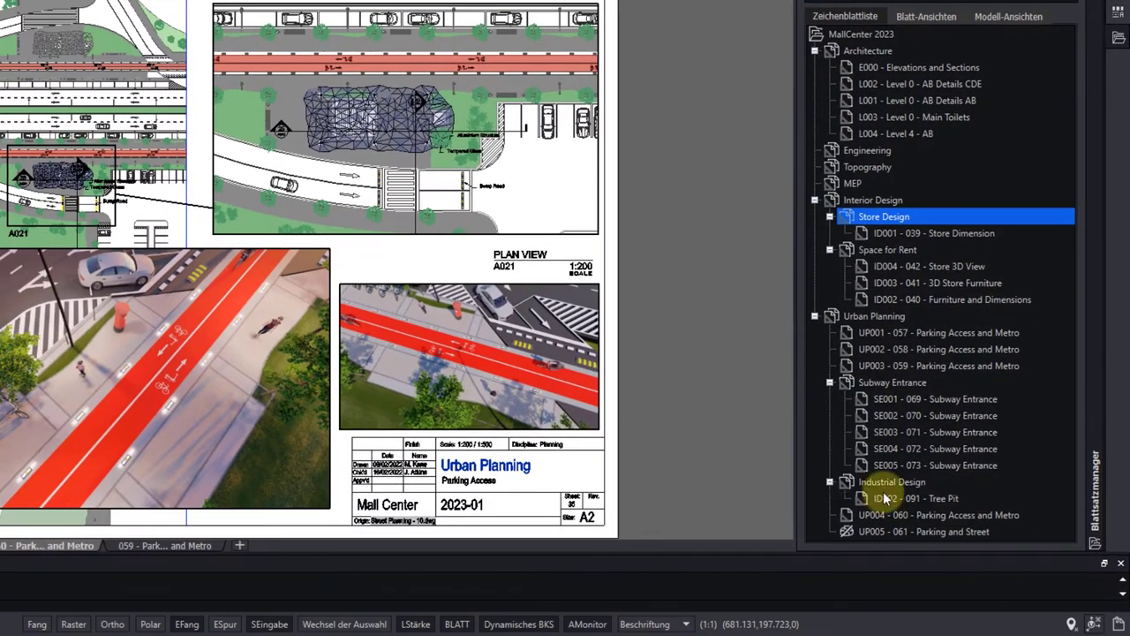
click(883, 517)
Set sheet UP004's for-publication property to Nein.
right_click(883, 519)
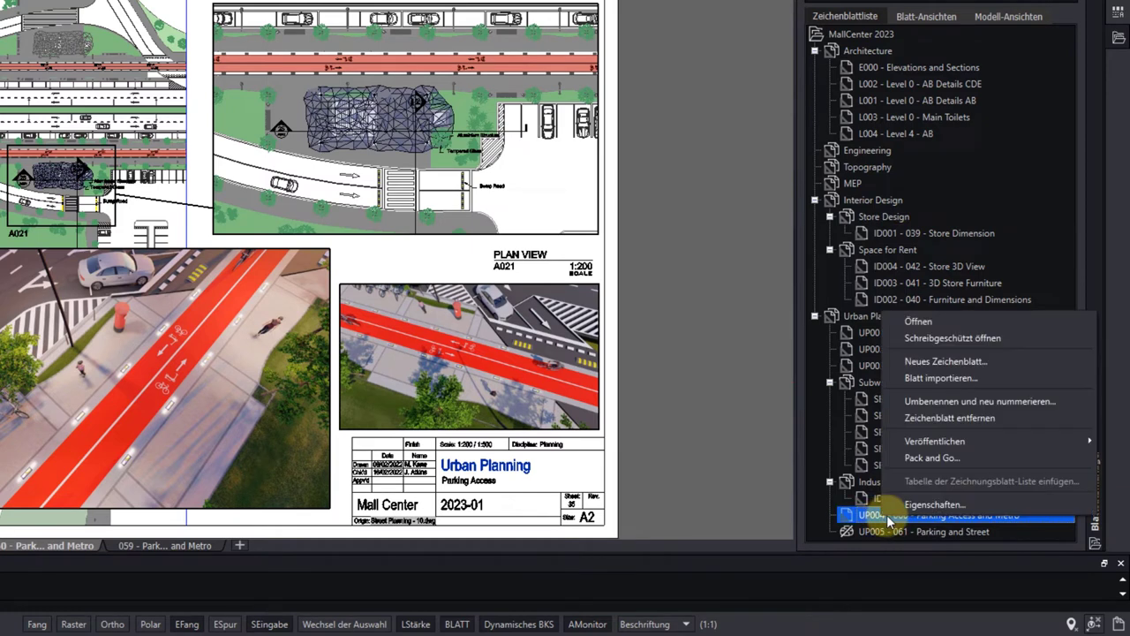
click(932, 504)
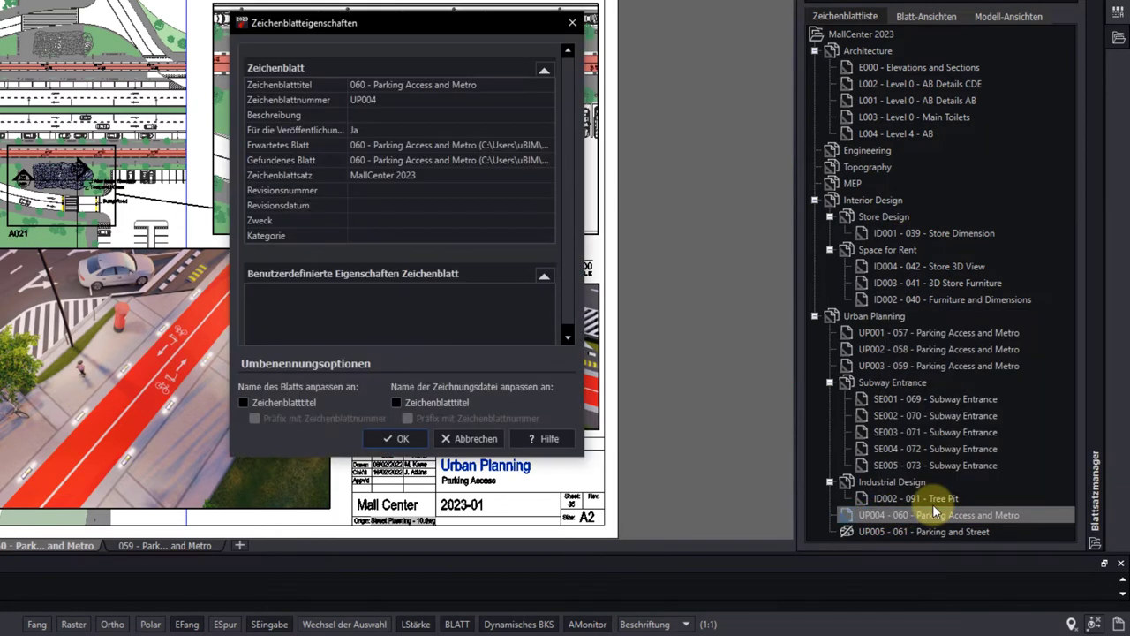
click(399, 131)
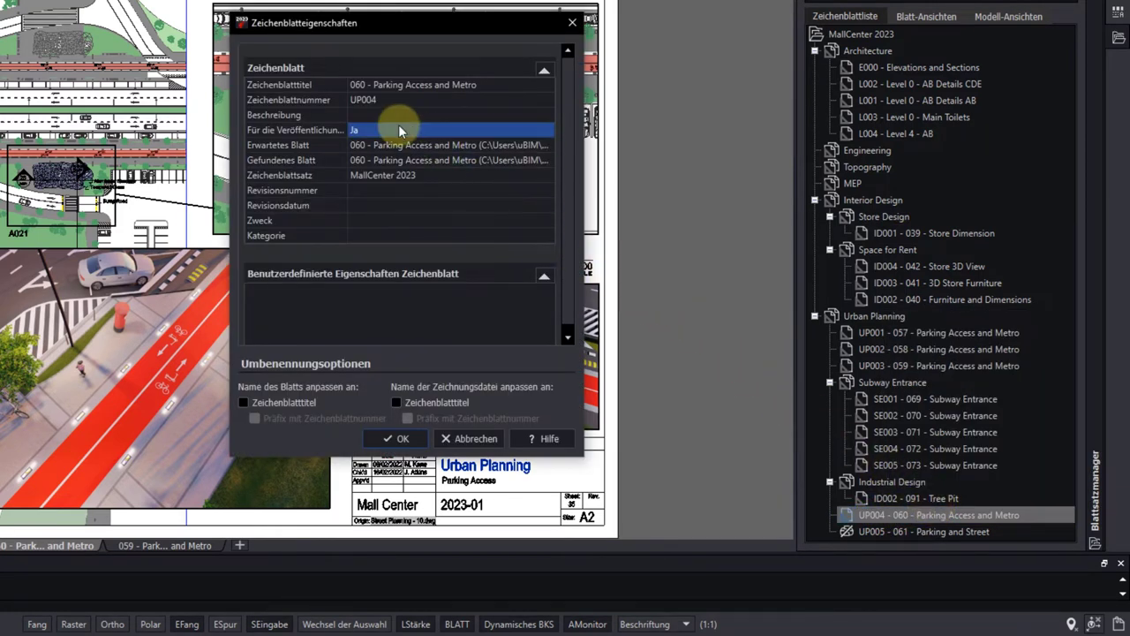
click(399, 131)
click(367, 156)
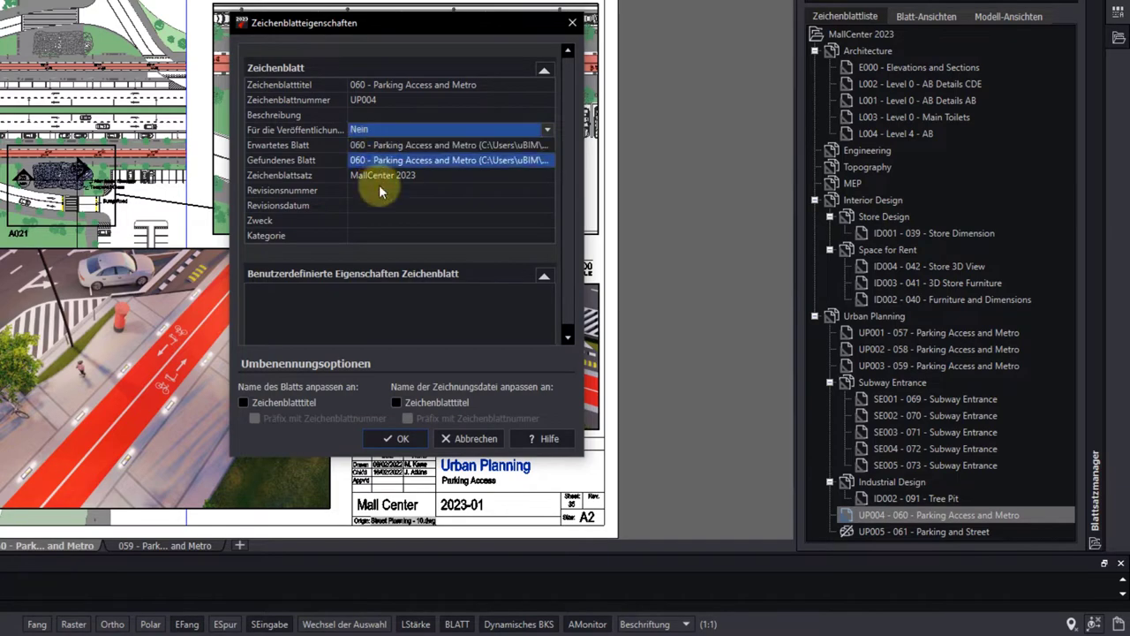
click(390, 438)
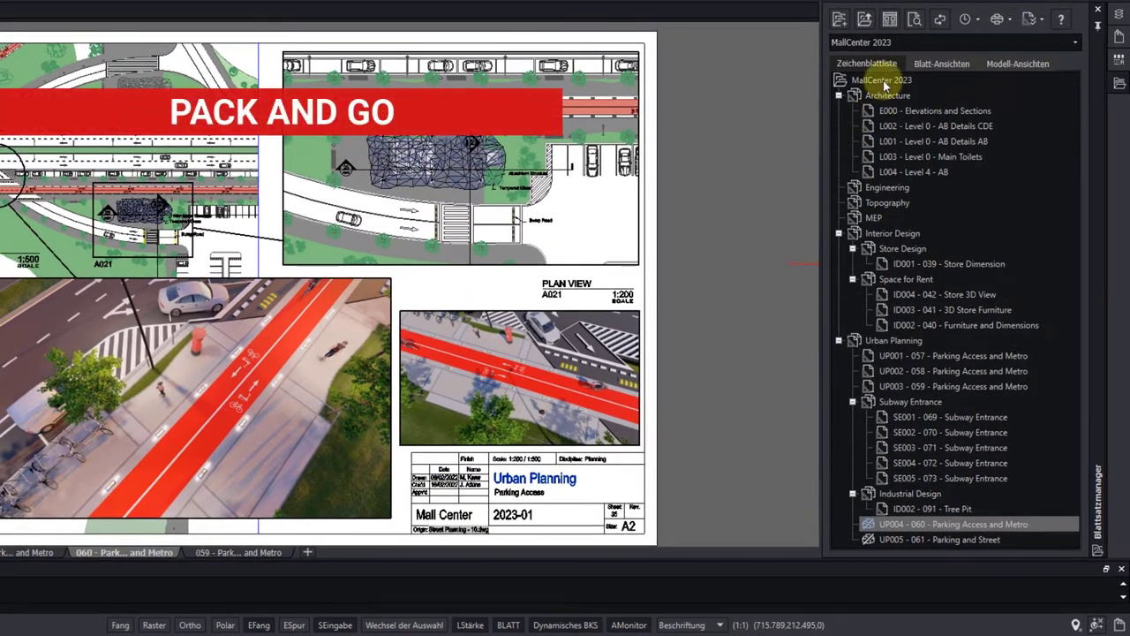
Pack the whole sheet set and save it as PackAndGo-Sample2.zip.
right_click(866, 39)
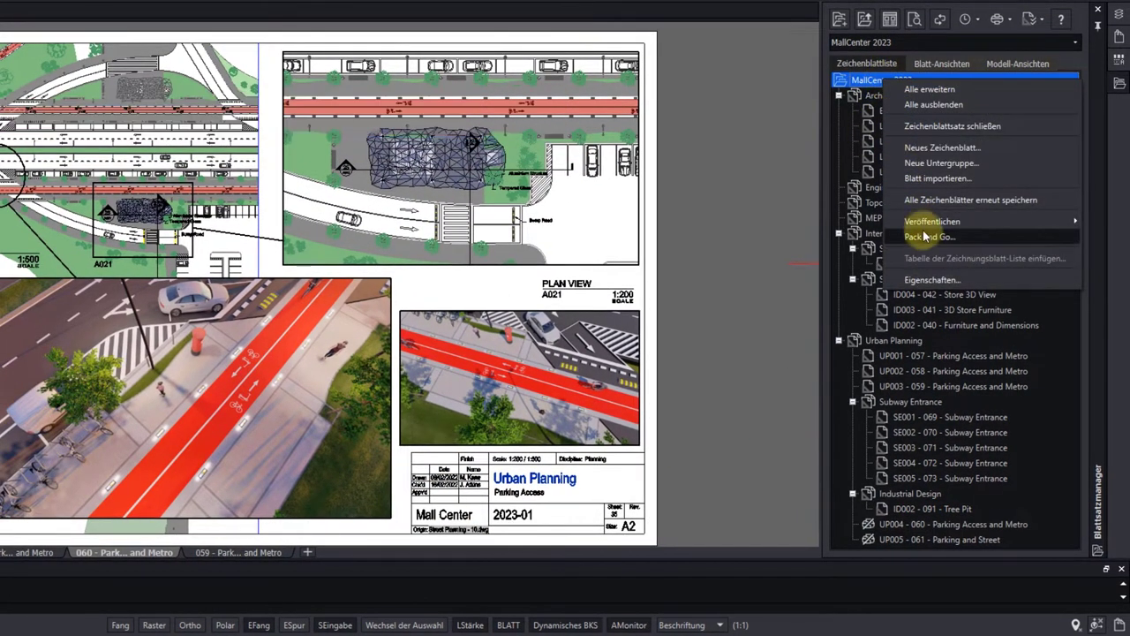
click(910, 236)
click(477, 424)
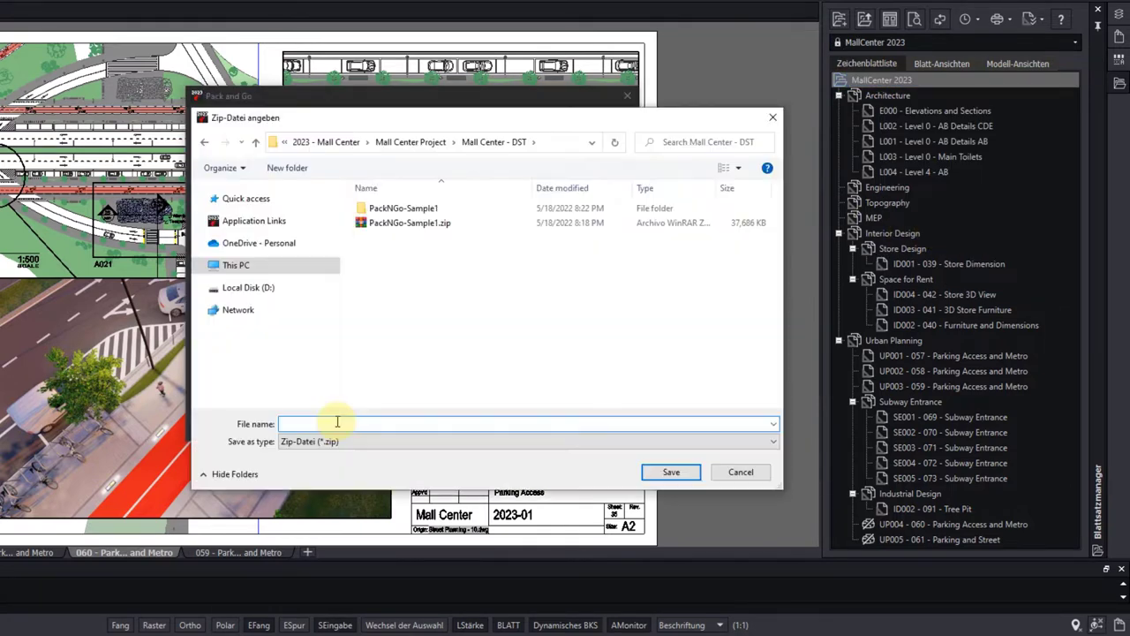
click(337, 422)
text(PackAndGo-Sample2)
key(Return)
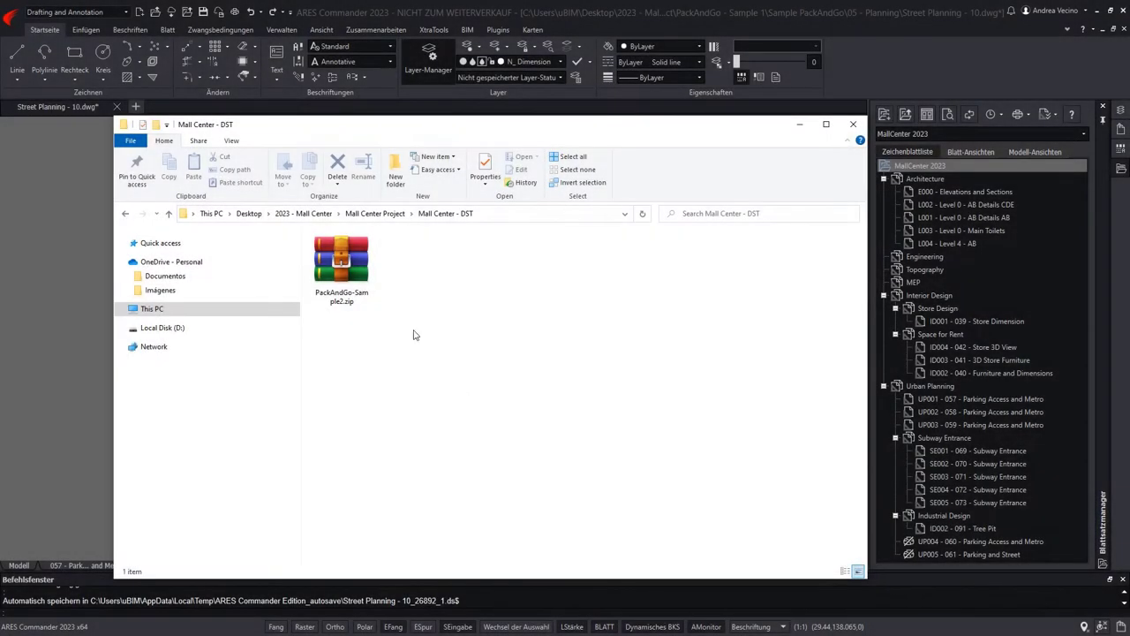
Extract PackAndGo-Sample2.zip into its own PackAndGo-Sample2 folder using WinRAR and open it.
right_drag(342, 265, 456, 297)
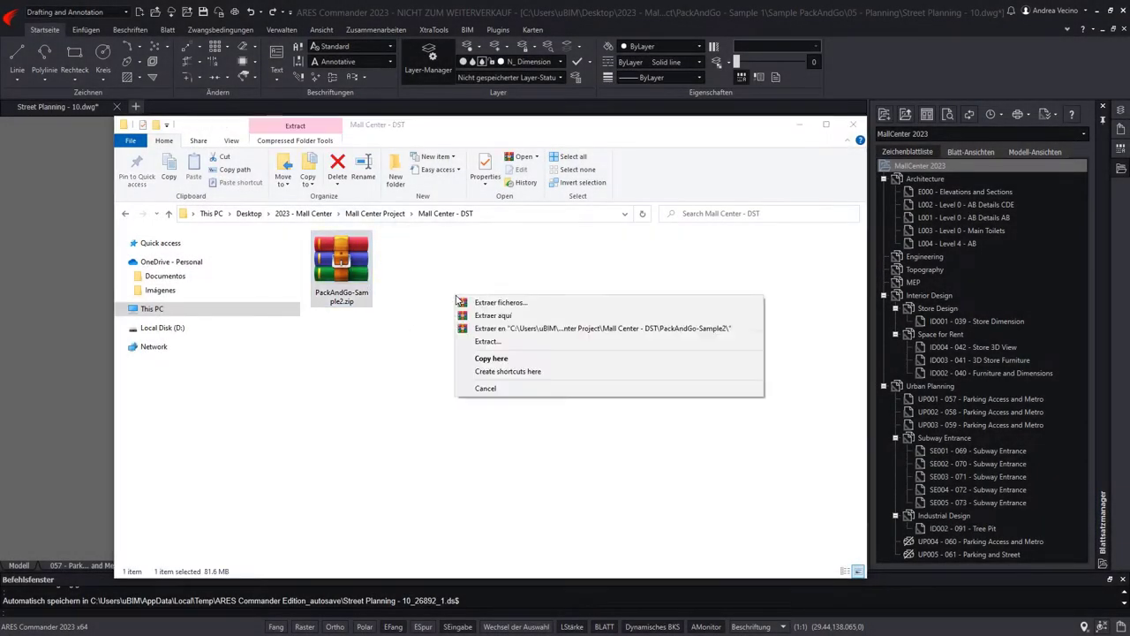
click(497, 329)
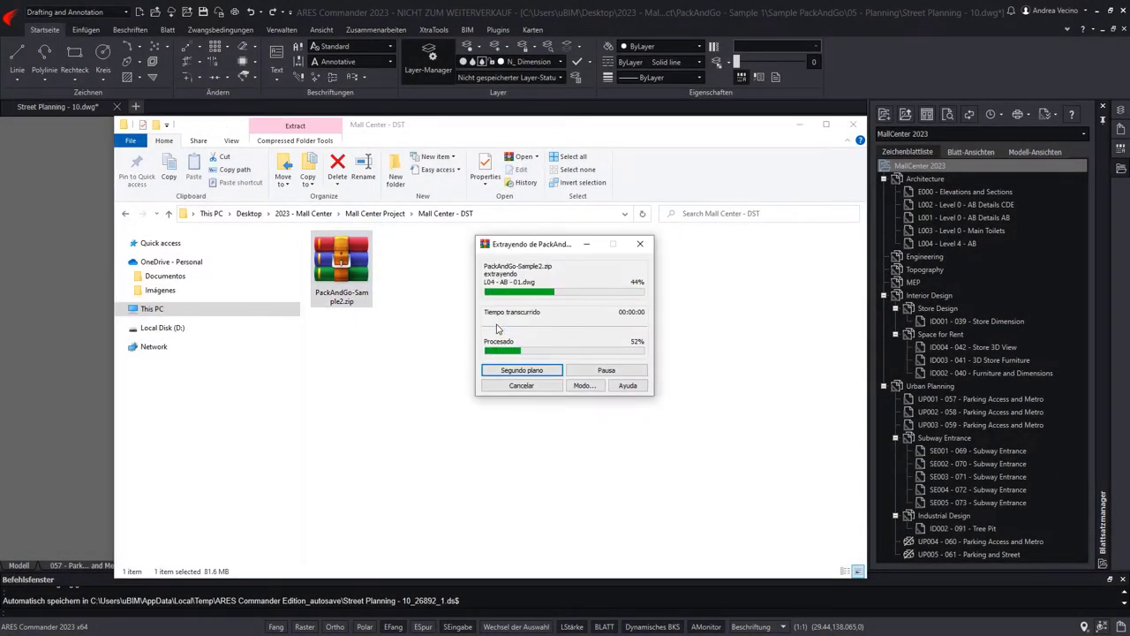
double_click(350, 281)
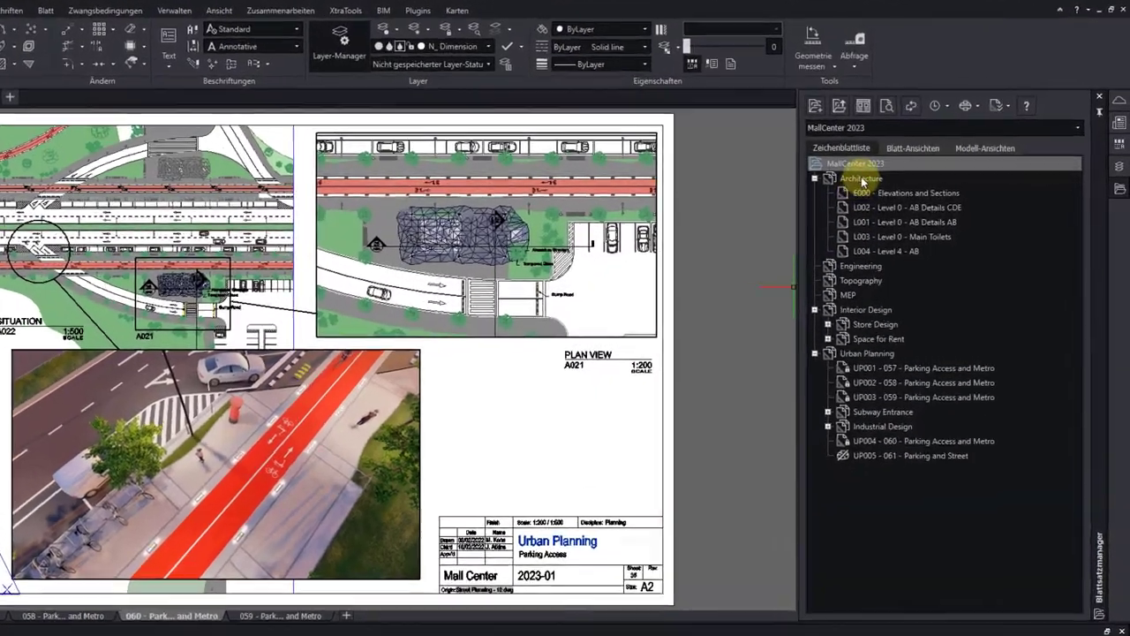
Insert a default sheet list table for the Architecture subset below the plan view.
click(893, 180)
right_click(893, 181)
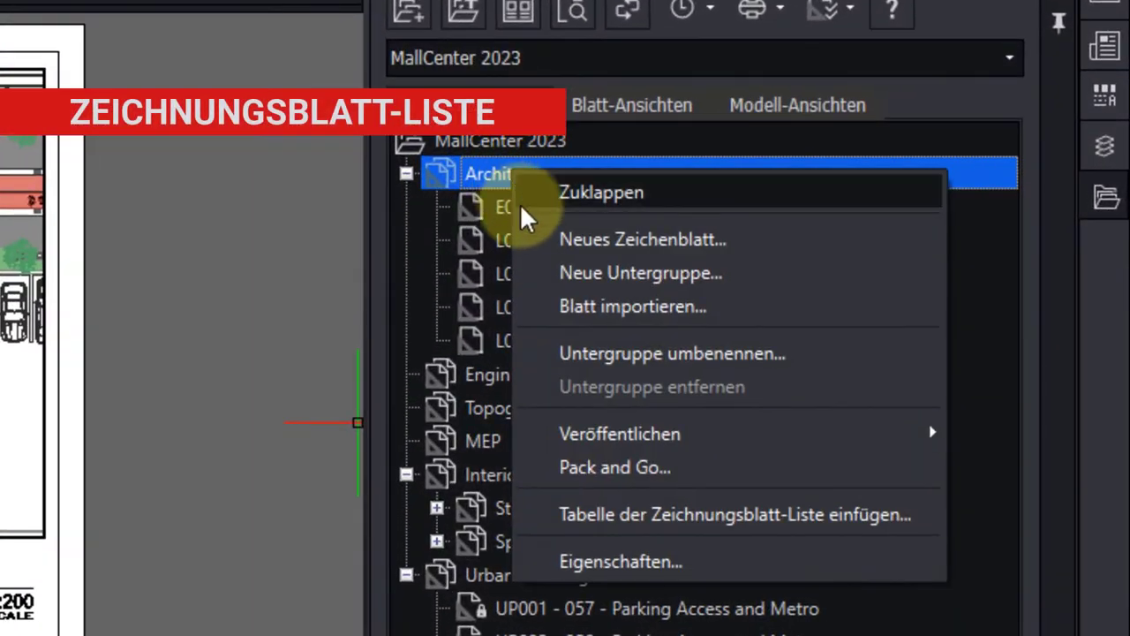
click(593, 517)
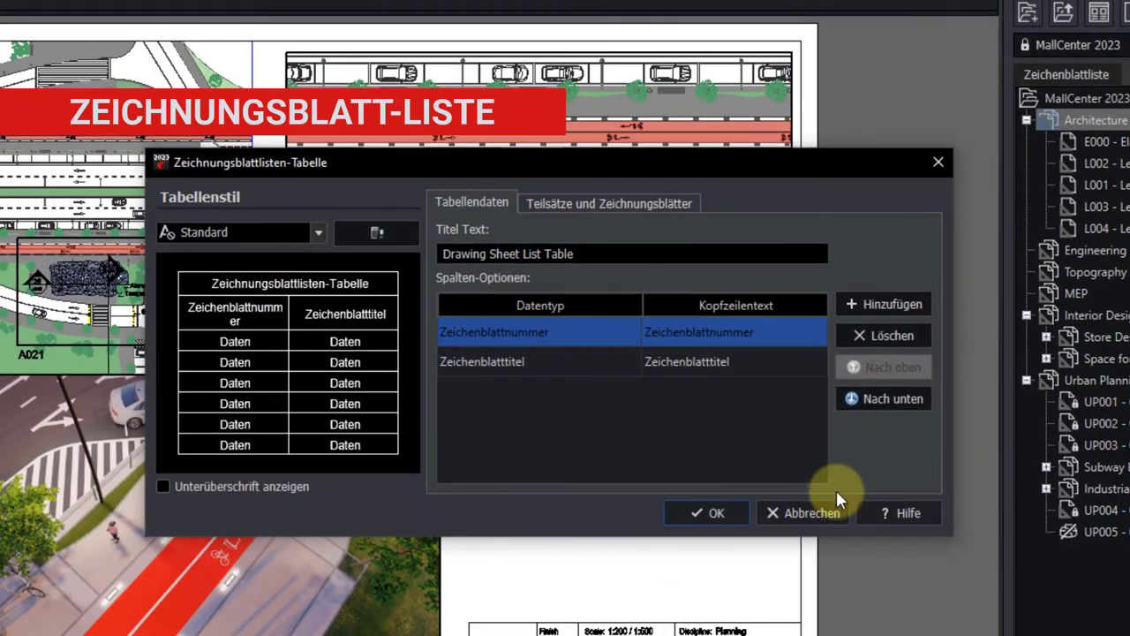
click(725, 515)
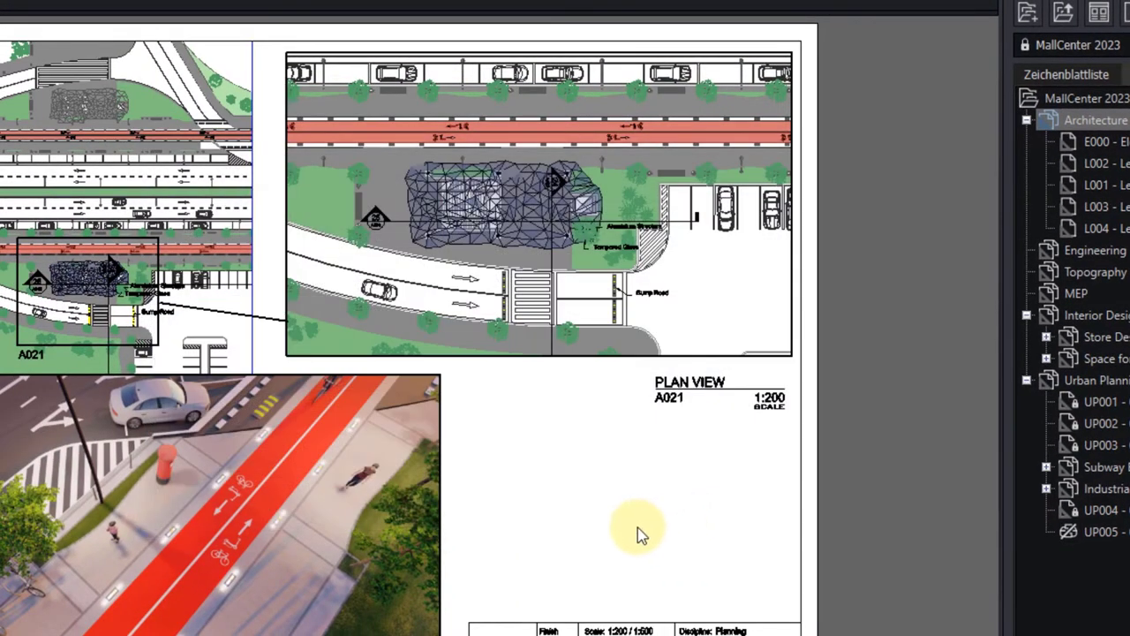
click(510, 467)
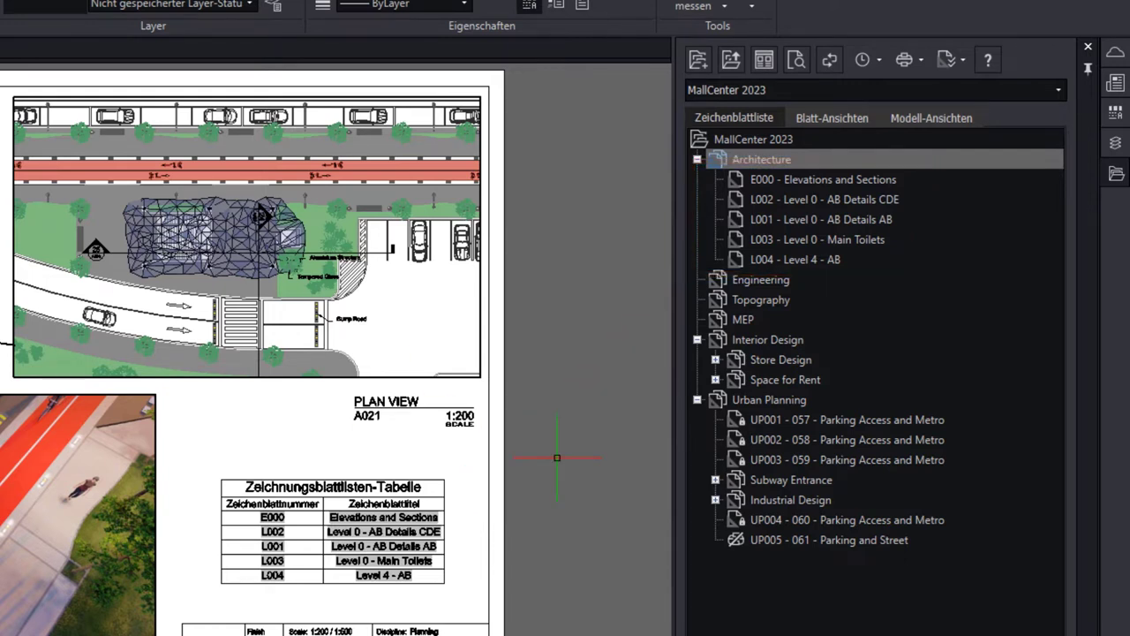
middle_drag(583, 483, 363, 481)
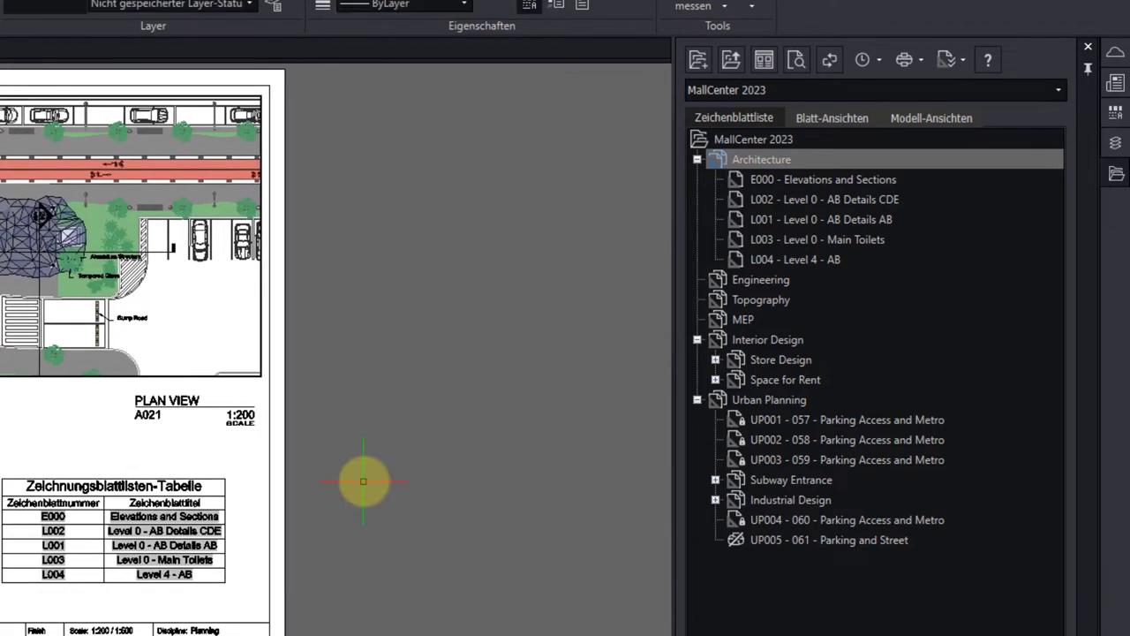
Insert a sheet list table of all MallCenter 2023 sheets beside the layout.
click(756, 141)
right_click(756, 142)
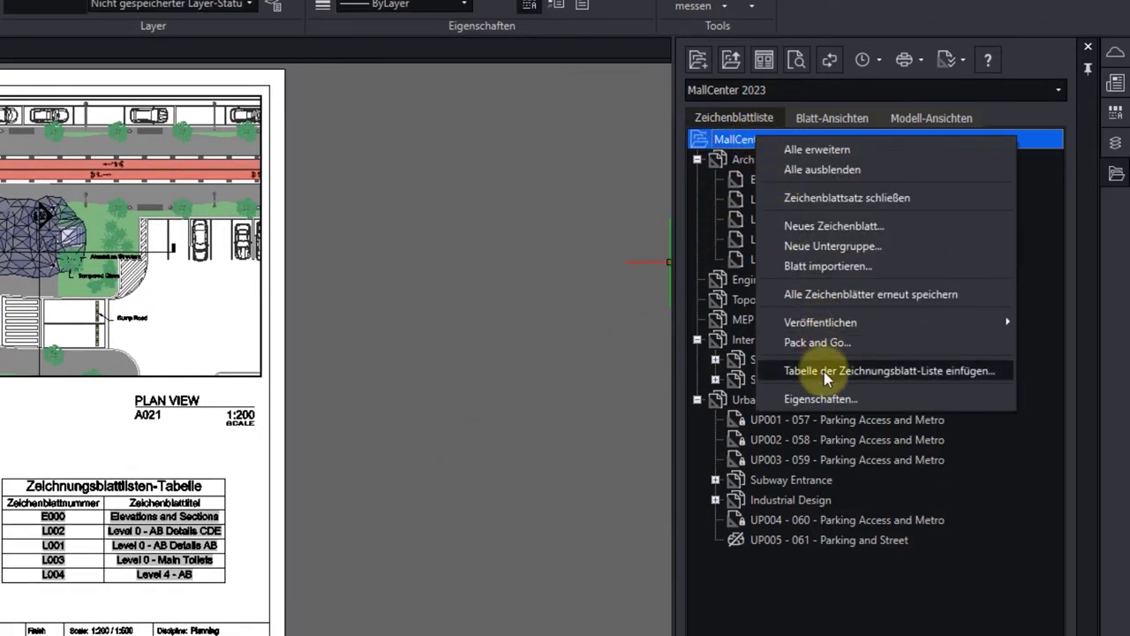
click(821, 371)
click(417, 530)
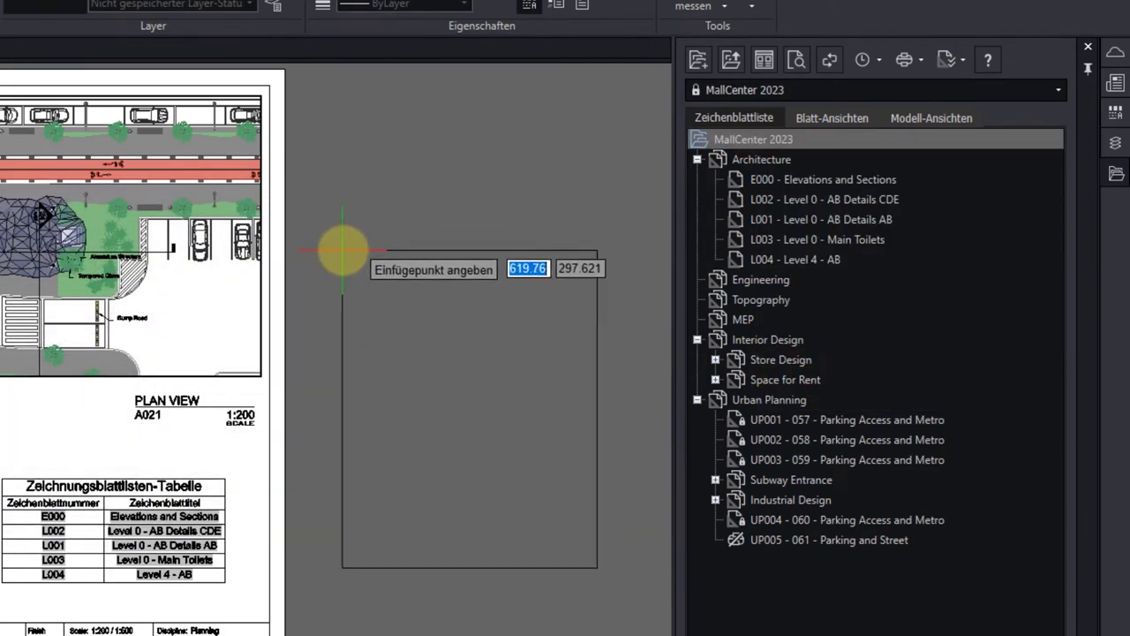
click(342, 251)
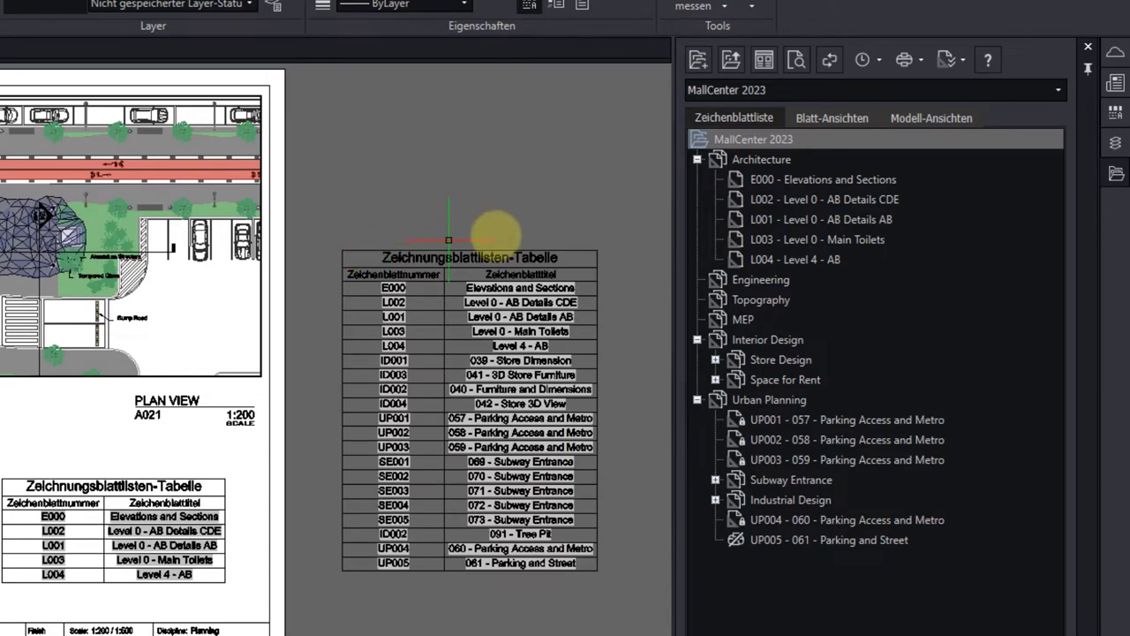
Configure an Architecture sheet list table with a last-saved-by column, excluding sheet E000.
right_click(765, 162)
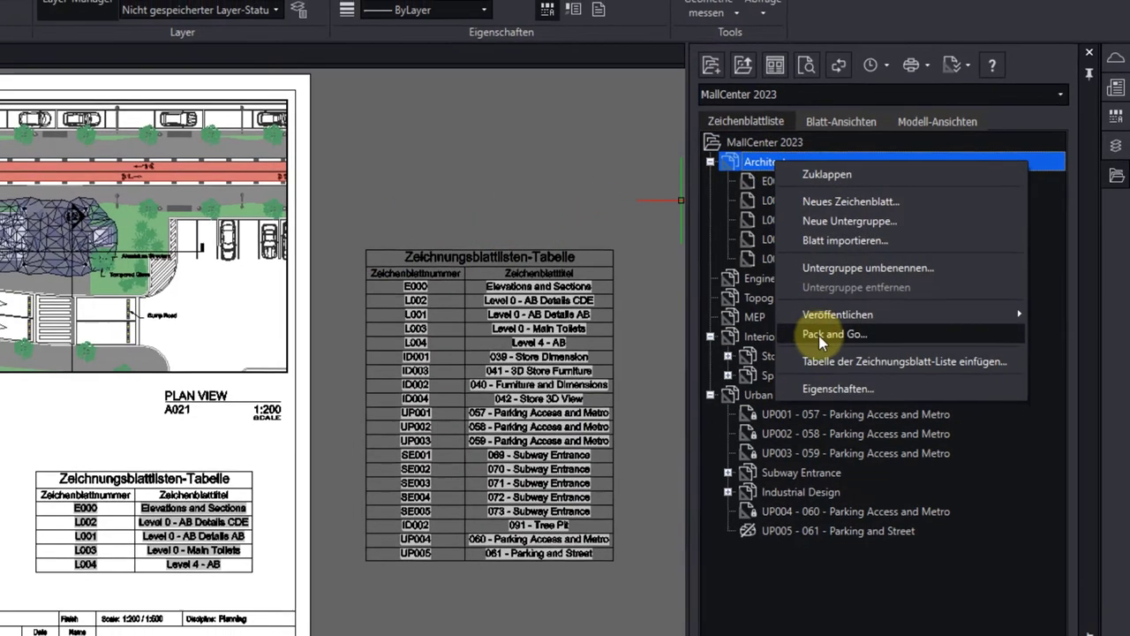
click(813, 365)
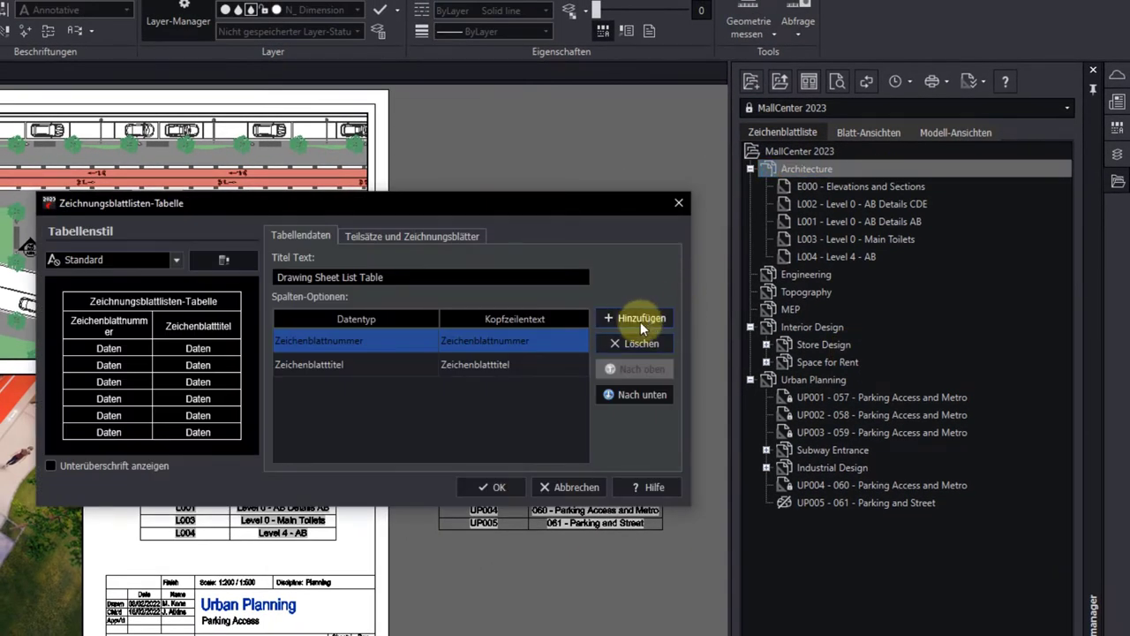
click(639, 317)
click(412, 390)
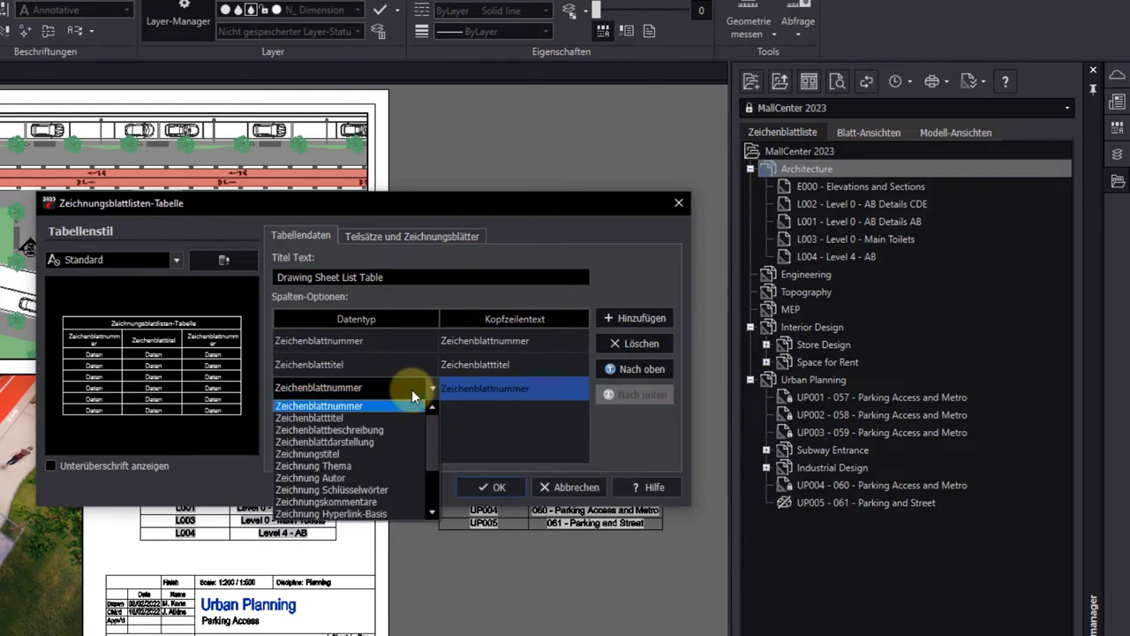
scroll(423, 424, down, 5)
click(389, 478)
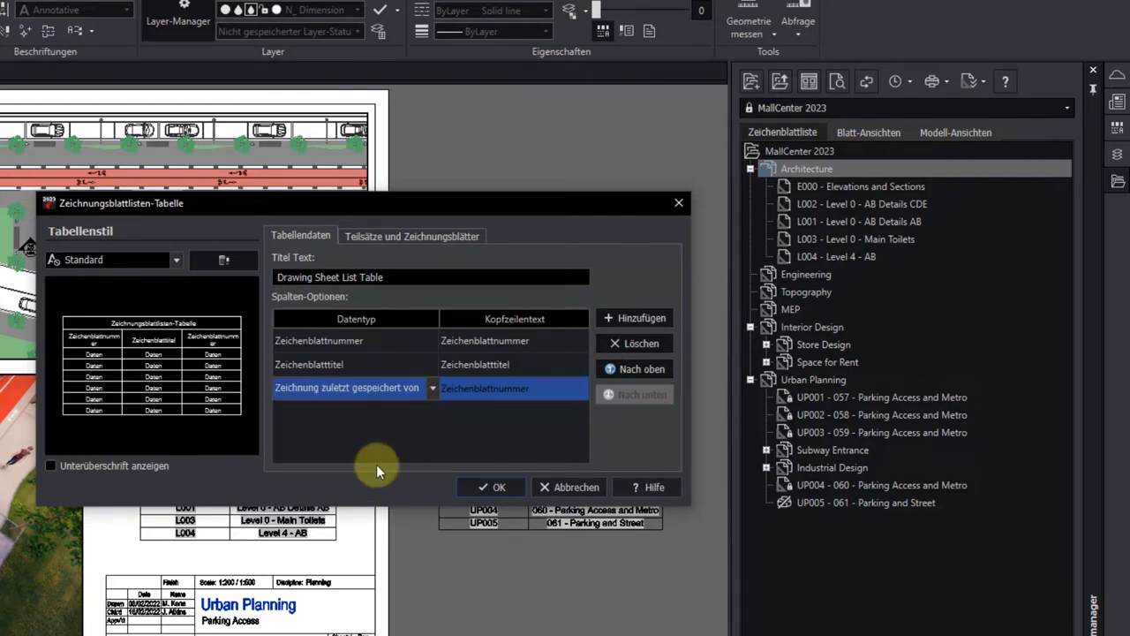
click(437, 237)
click(313, 315)
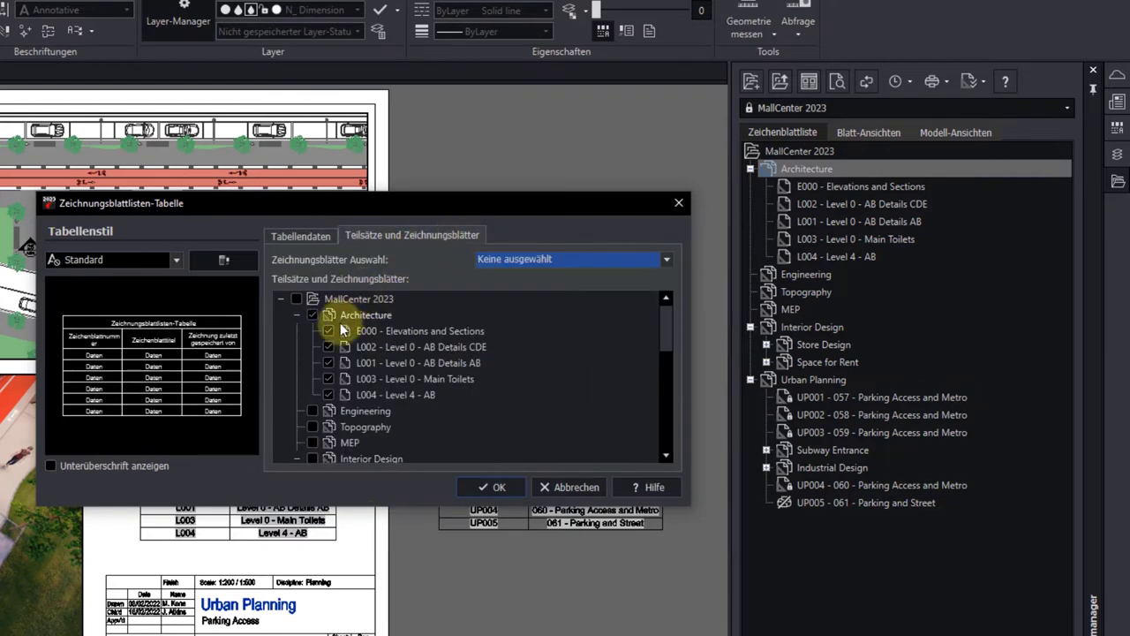
click(328, 331)
click(469, 479)
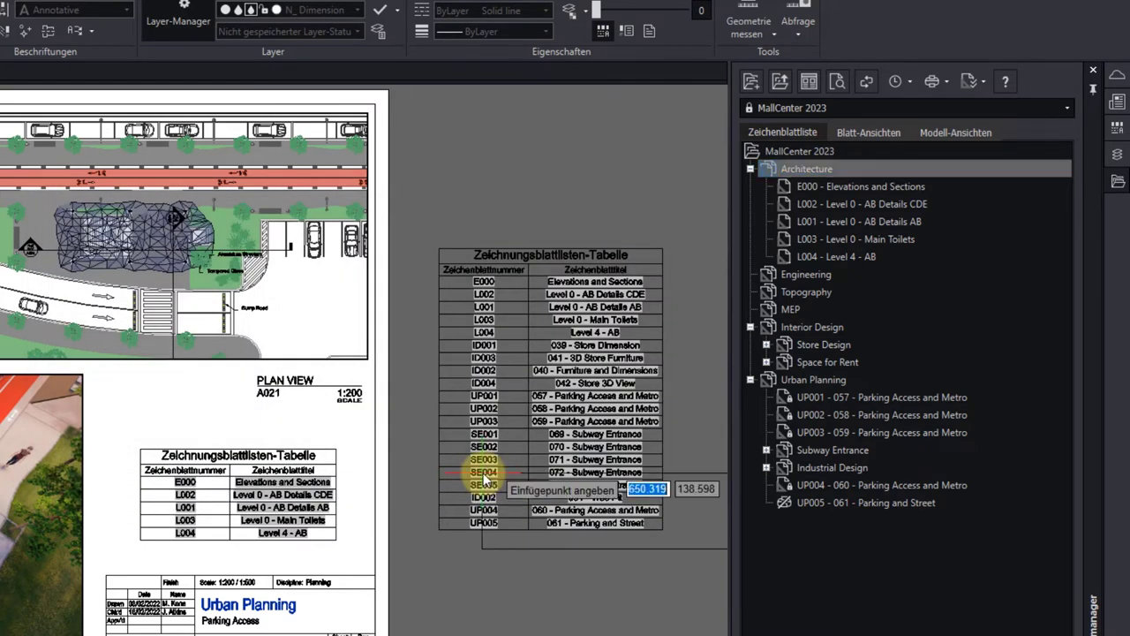
middle_drag(449, 540, 205, 459)
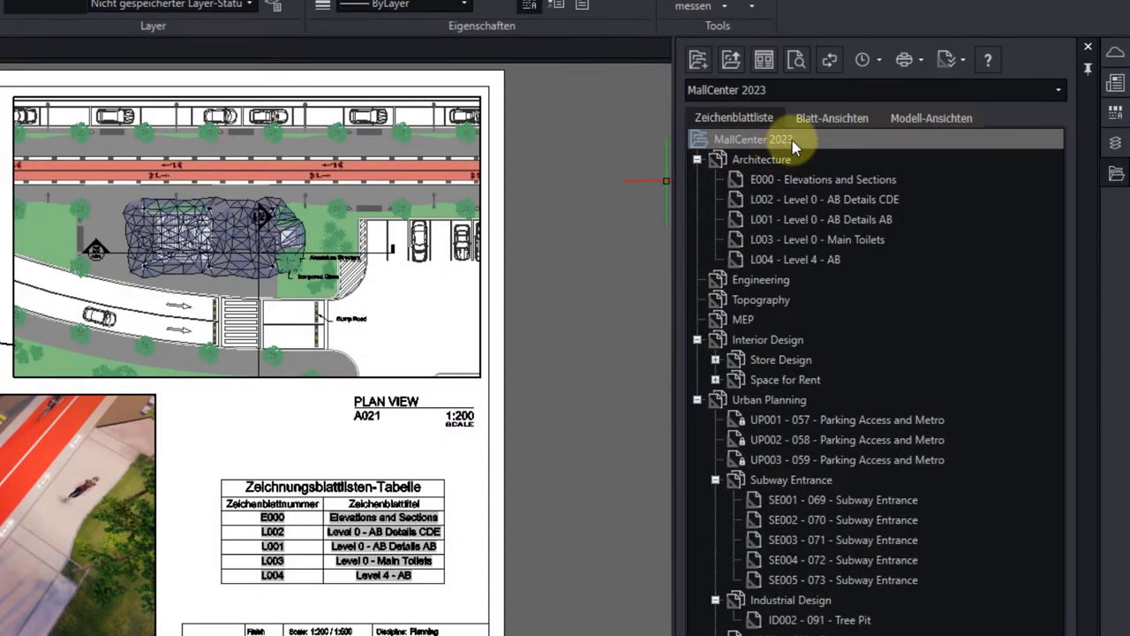
Publish the MallCenter 2023 sheet set as PDF and go to the file name field.
right_click(783, 147)
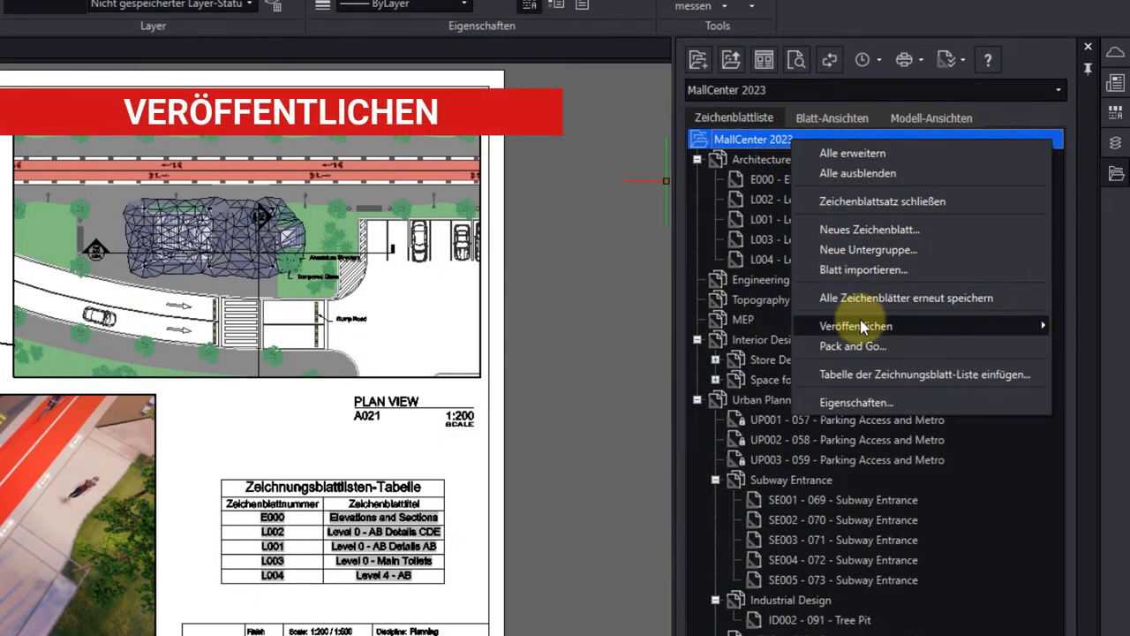
mouse_move(861, 327)
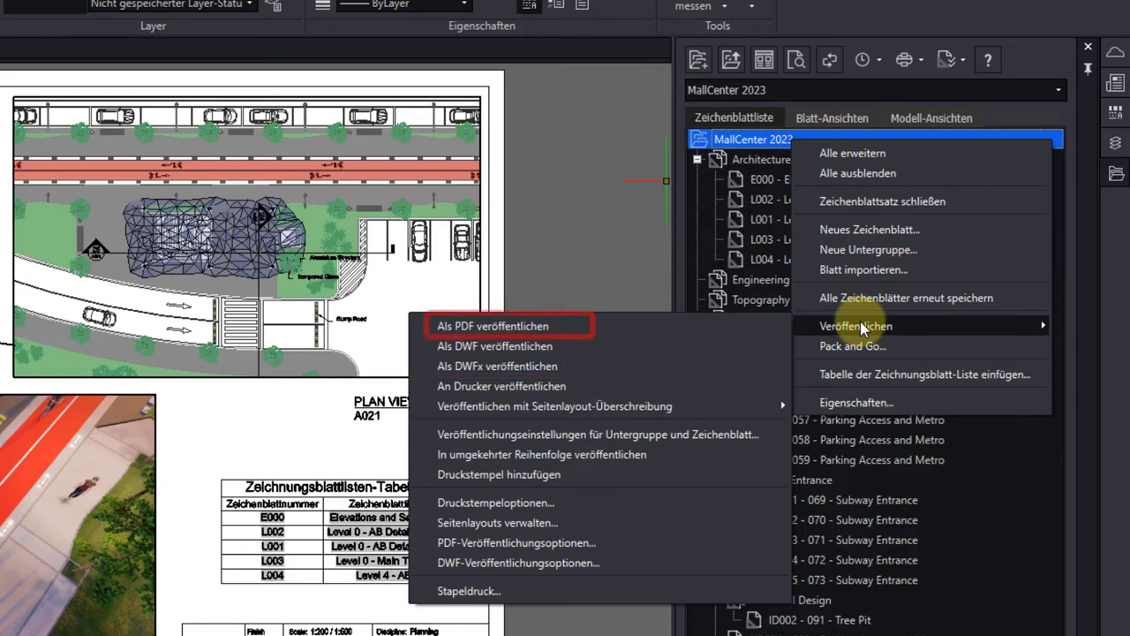
click(555, 325)
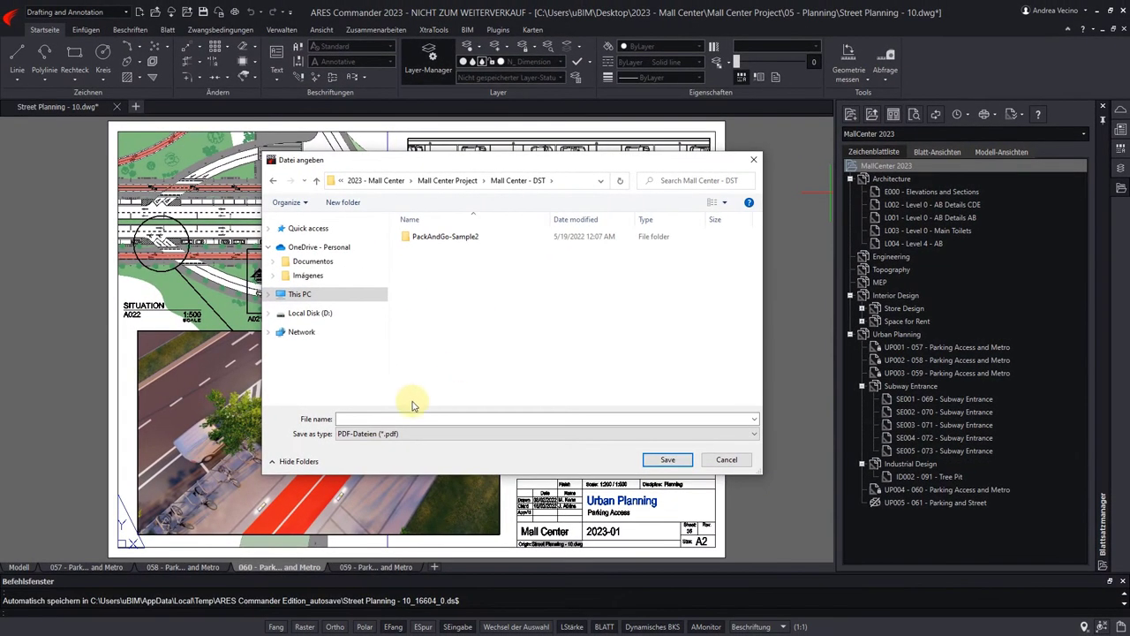
click(308, 443)
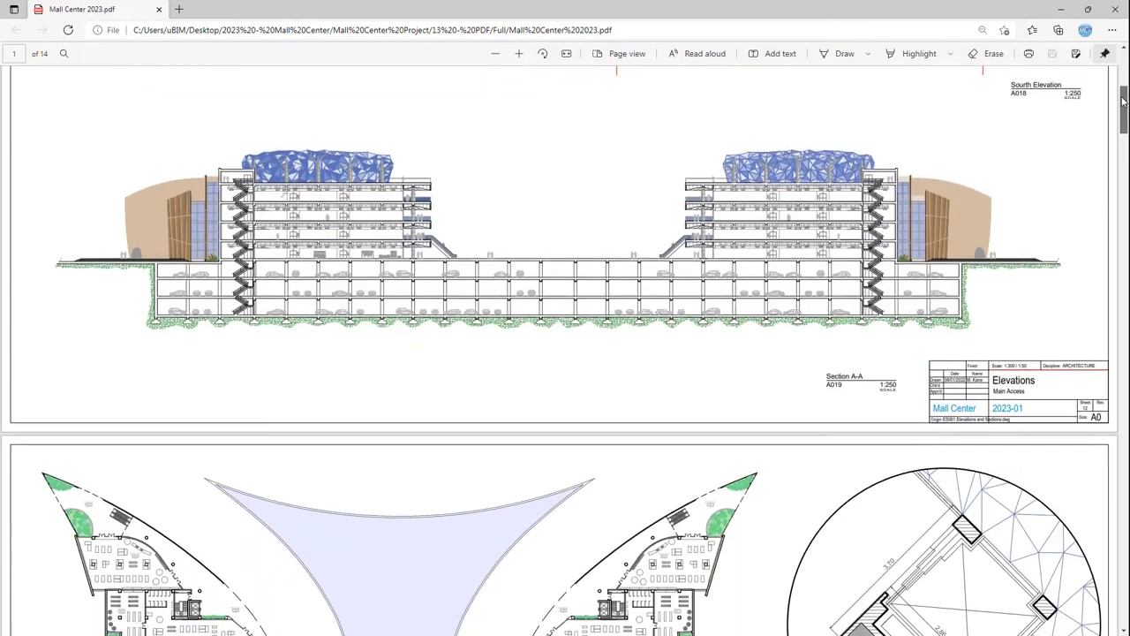
Scroll through the 14-page Mall Center 2023.pdf sheets, including the sheet list table.
drag(1123, 101, 1125, 291)
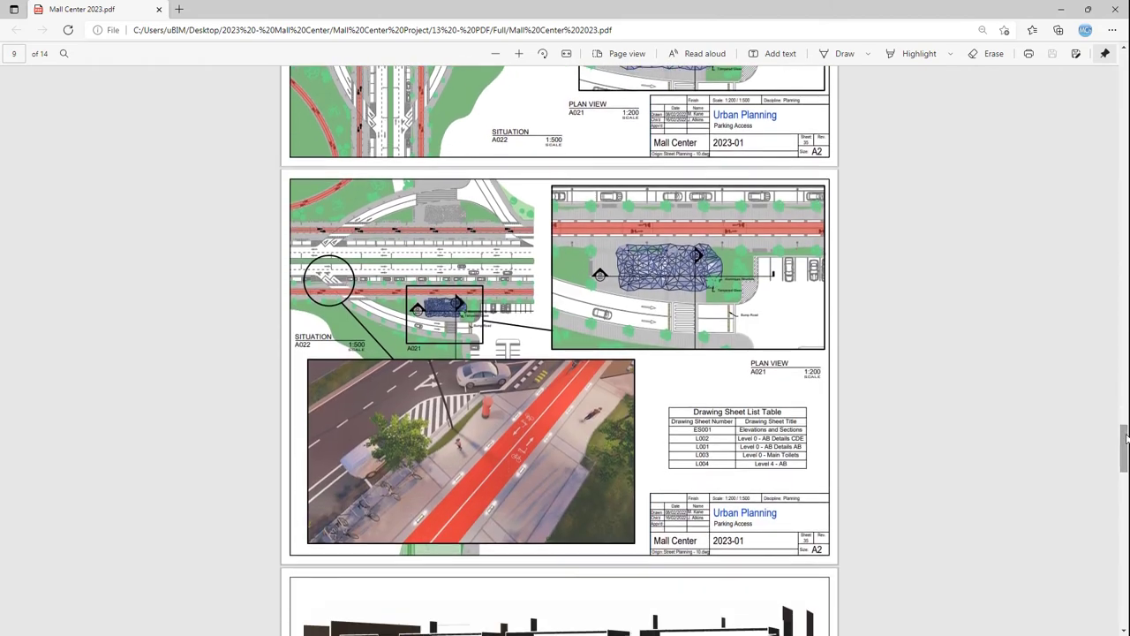
drag(1125, 470, 1126, 561)
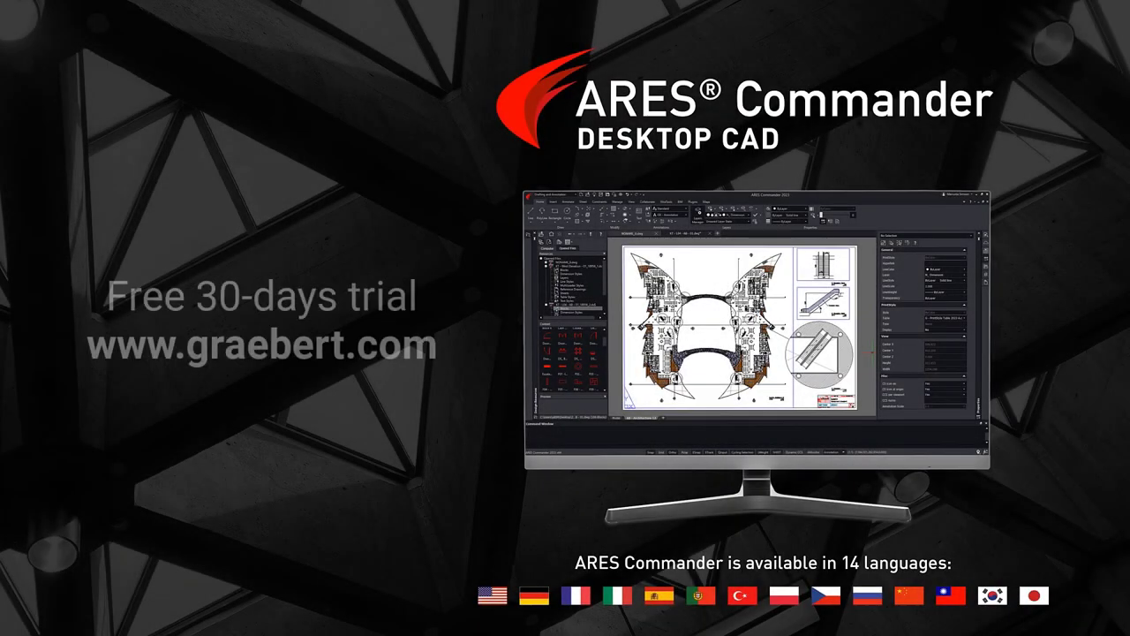